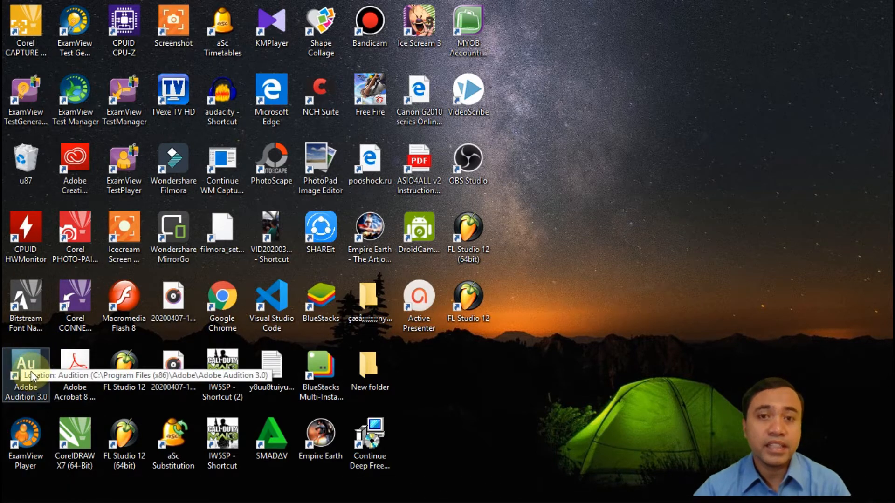
- Launch Adobe Audition 3.0 from the list of installed programs
{"action": "left_click", "coordinate": [16, 491]}
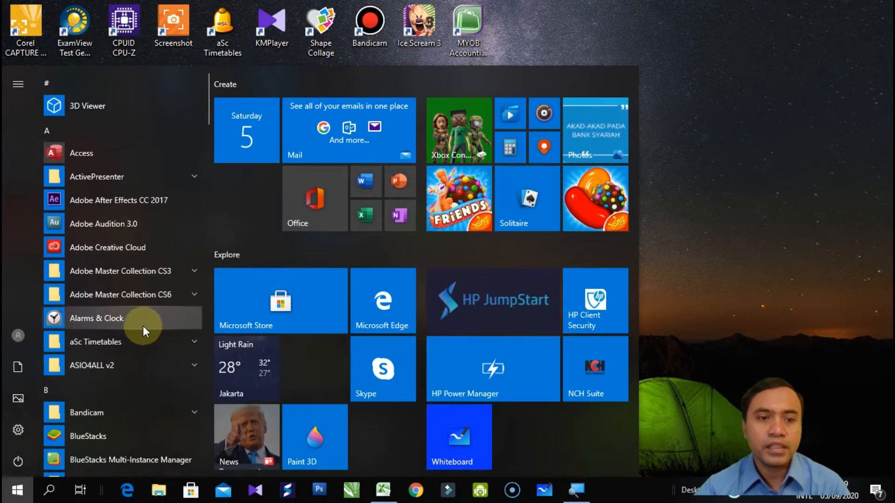
{"action": "scroll", "coordinate": [142, 326], "scroll_direction": "down", "scroll_amount": 3}
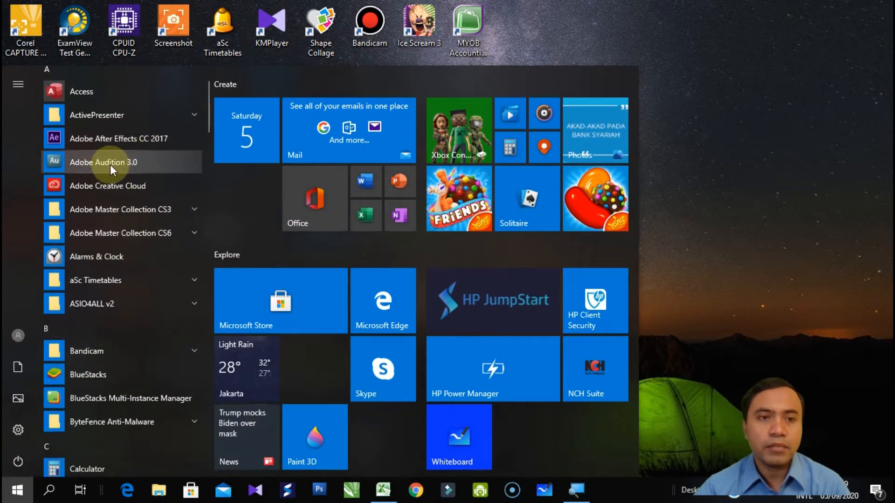
{"action": "left_click", "coordinate": [141, 164]}
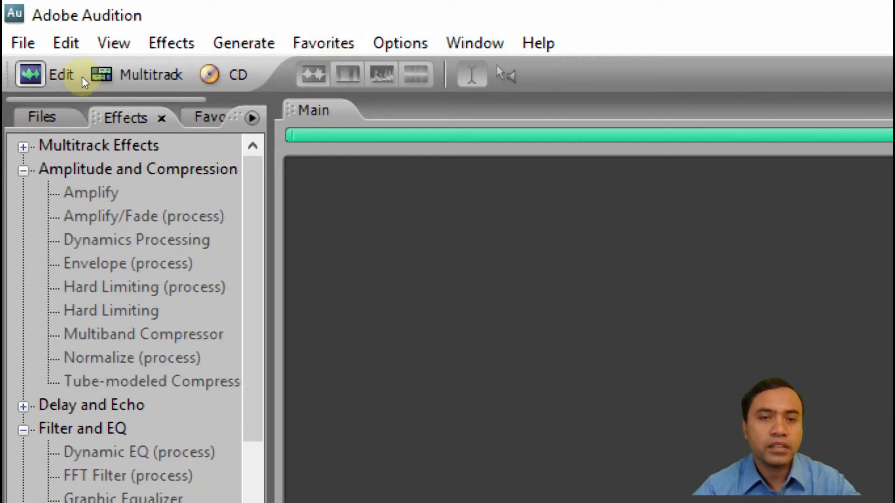
- Review the commands available for files, editing, views, effects, generating audio, favorites, options, windows and help, then the file commands again
{"action": "left_click", "coordinate": [10, 32]}
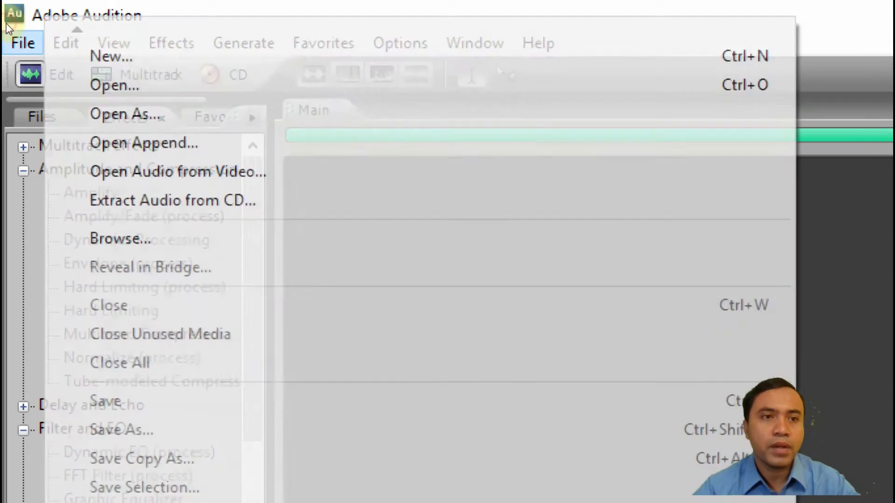
{"action": "key", "text": "Right"}
{"action": "key", "text": "Right"}
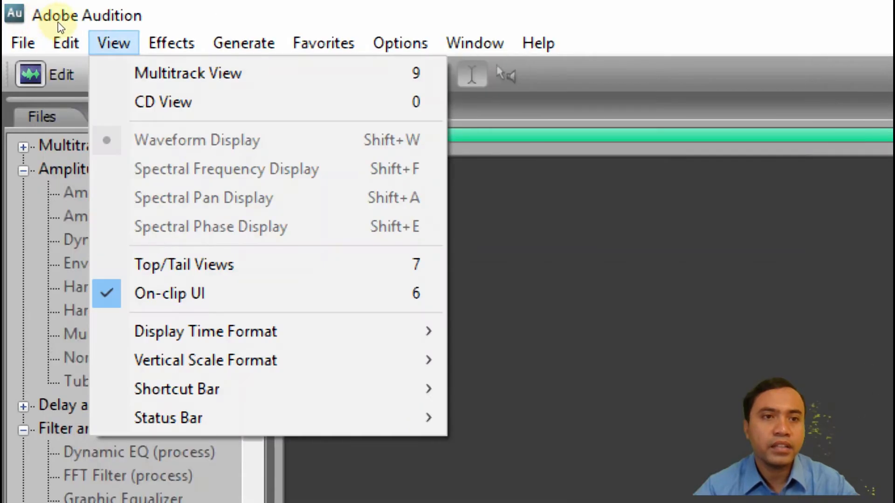
{"action": "key", "text": "Right"}
{"action": "key", "text": "Right"}
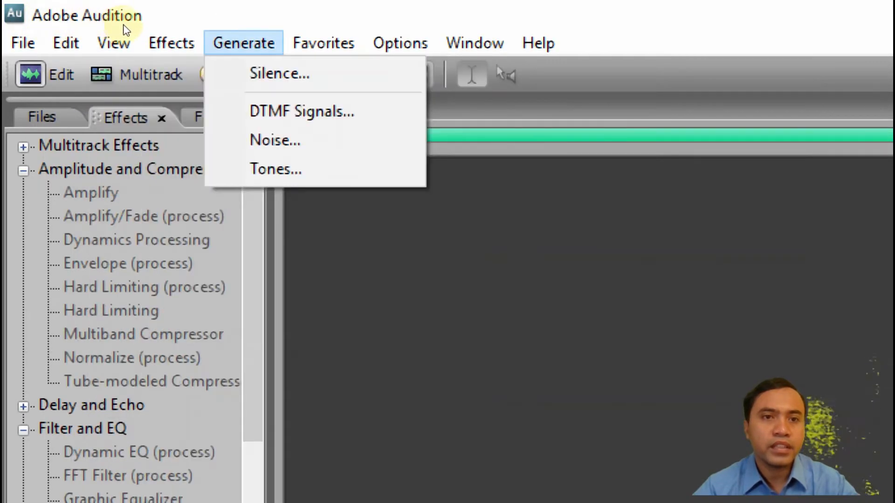
{"action": "key", "text": "Right"}
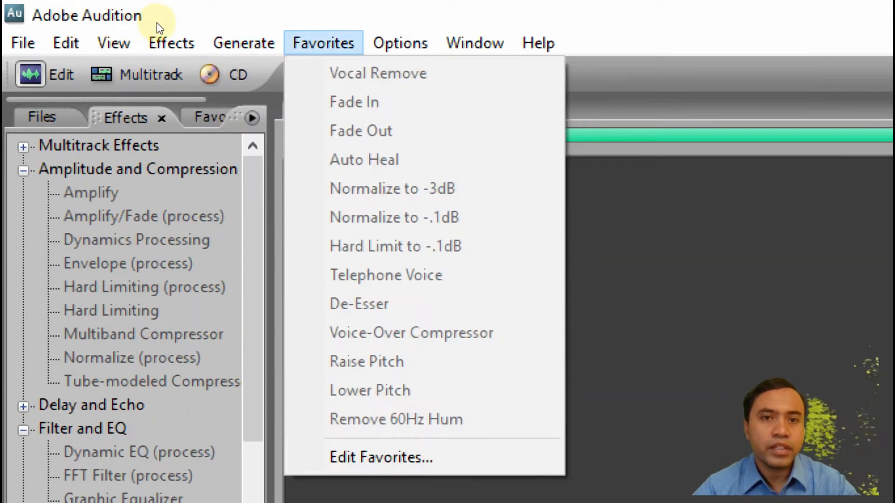
{"action": "key", "text": "Right"}
{"action": "key", "text": "Right"}
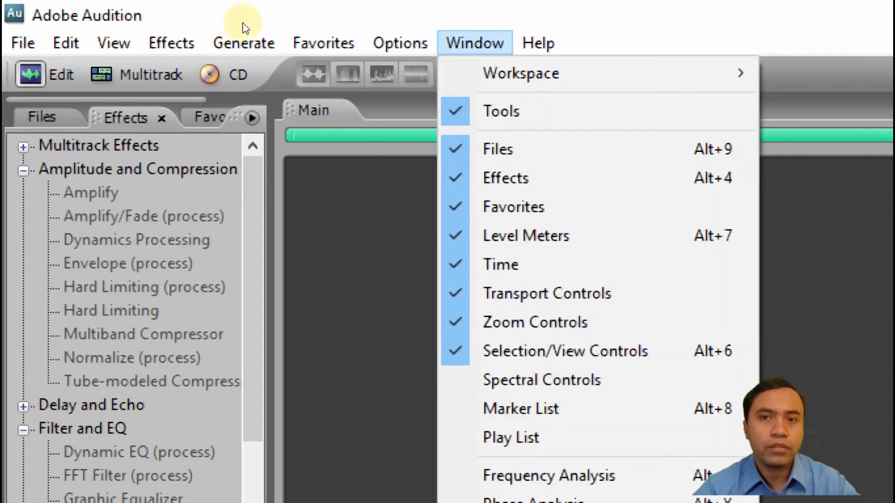
{"action": "key", "text": "Right"}
{"action": "key", "text": "Escape"}
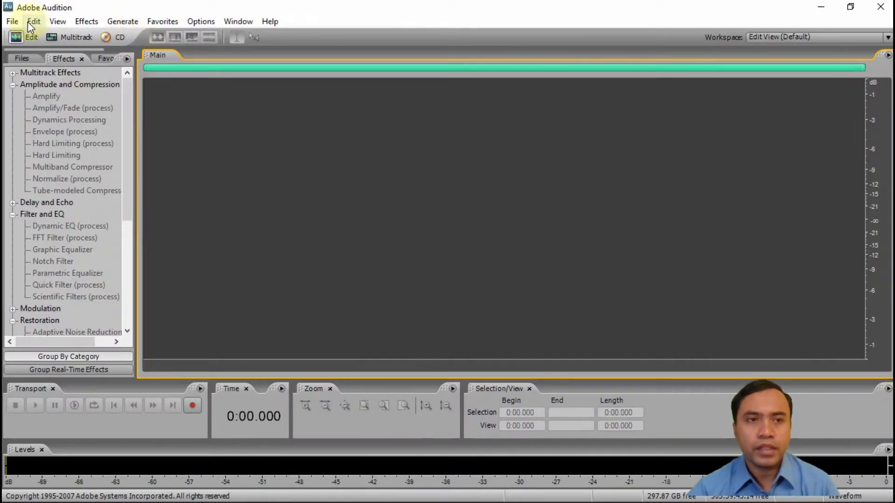
{"action": "left_click", "coordinate": [14, 21]}
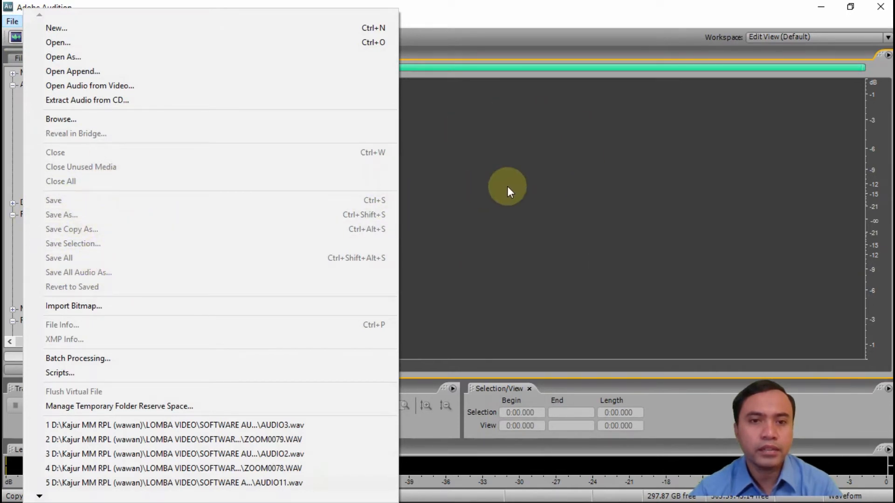
{"action": "left_click", "coordinate": [436, 191]}
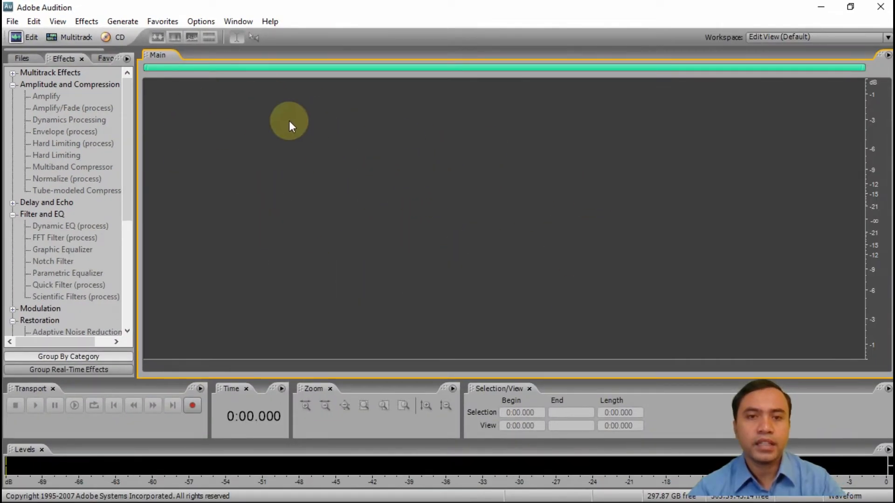
- View the track layout in Multitrack View, then return to Edit View
{"action": "left_click", "coordinate": [51, 38]}
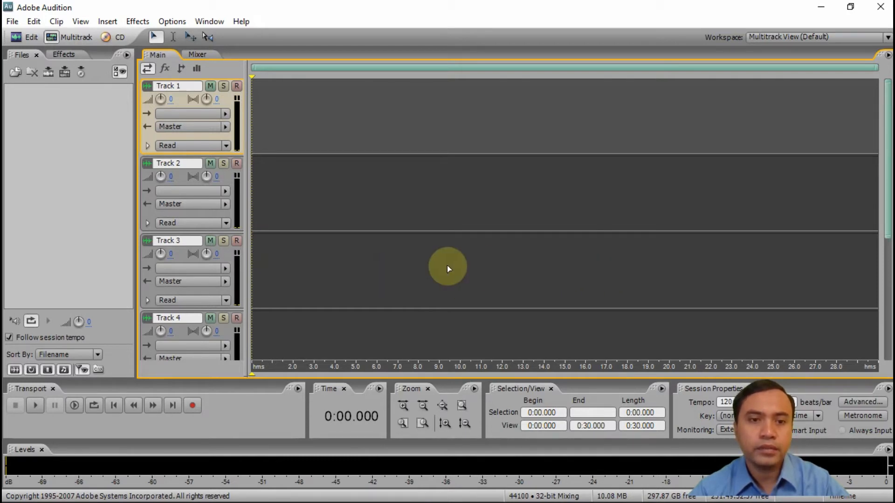
{"action": "scroll", "coordinate": [301, 327], "scroll_direction": "down", "scroll_amount": 1}
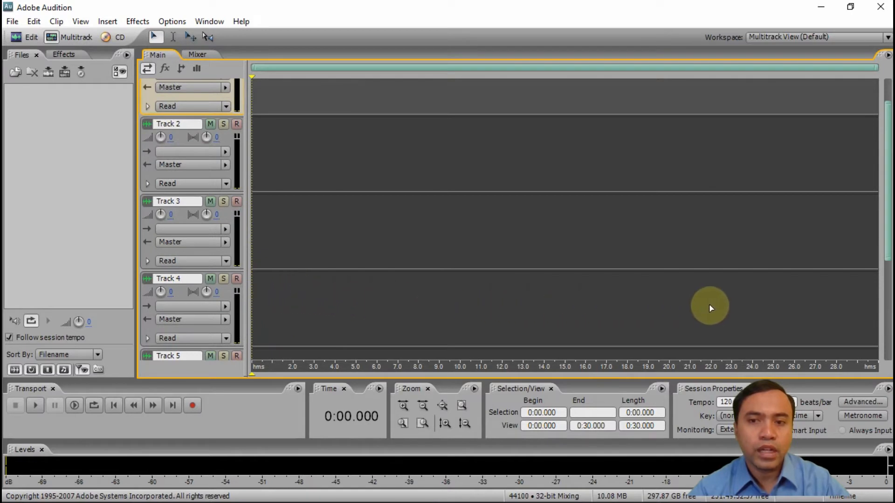
{"action": "scroll", "coordinate": [586, 295], "scroll_direction": "up", "scroll_amount": 1}
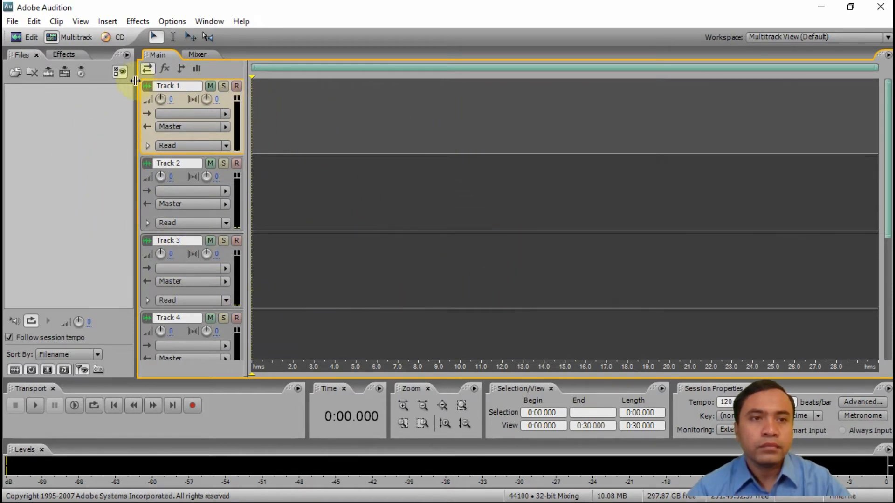
{"action": "left_click", "coordinate": [15, 38]}
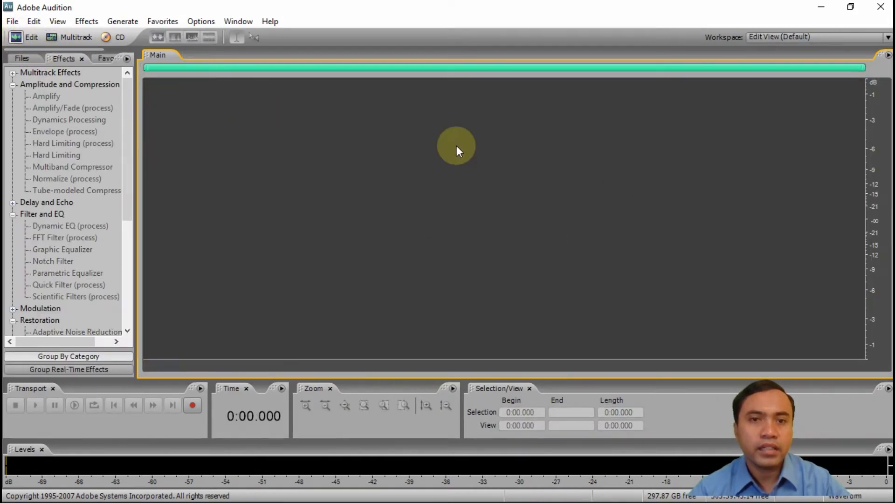
- Show the list of project files and import the audio file Track 1_001 from the tes_Recorded folder
{"action": "left_click", "coordinate": [20, 57]}
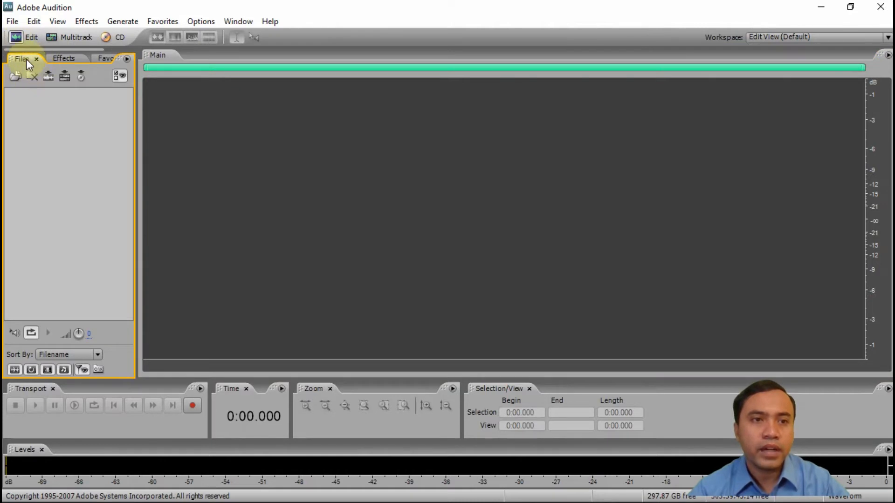
{"action": "left_click", "coordinate": [63, 57]}
{"action": "left_click", "coordinate": [16, 58]}
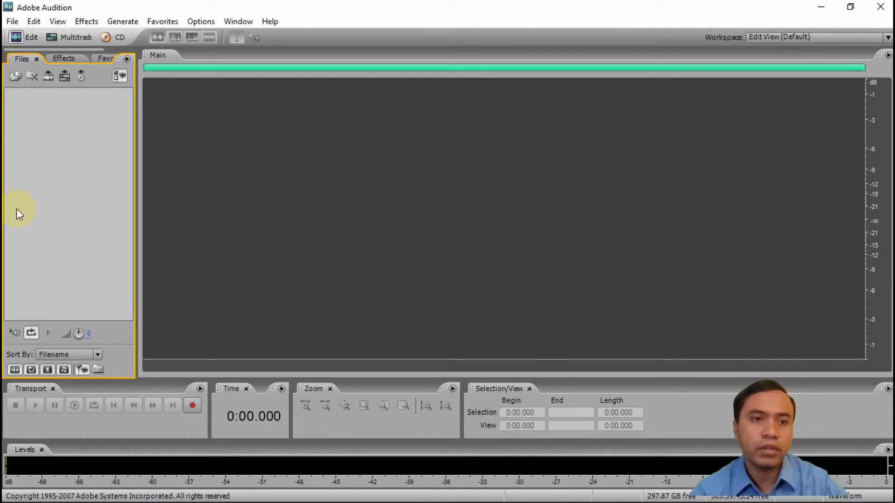
{"action": "left_click", "coordinate": [16, 76]}
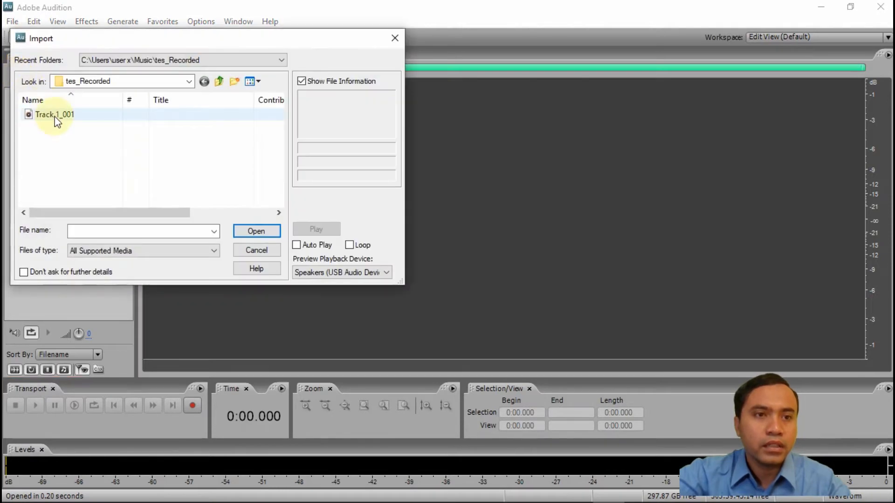
{"action": "left_click", "coordinate": [60, 113]}
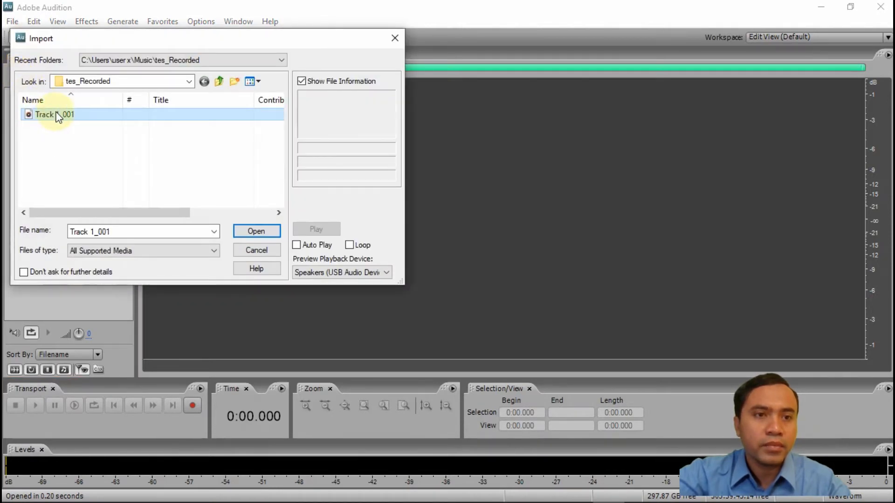
{"action": "left_click", "coordinate": [254, 231]}
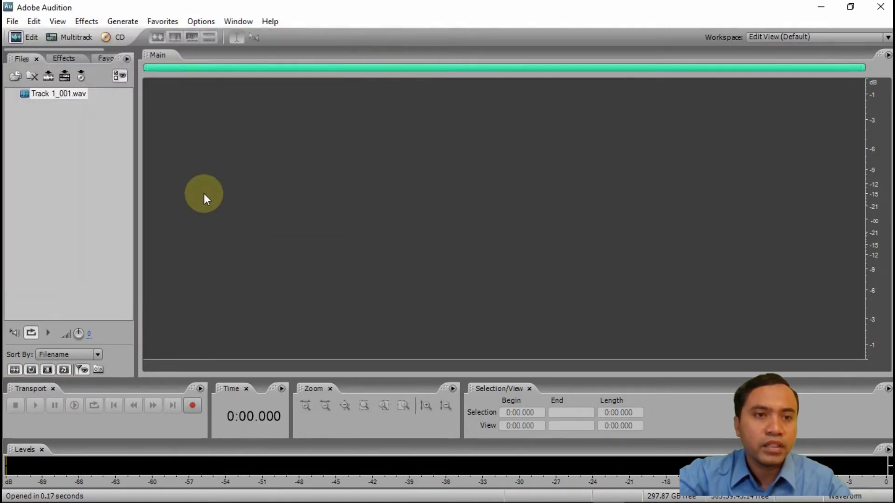
{"action": "left_click", "coordinate": [59, 131]}
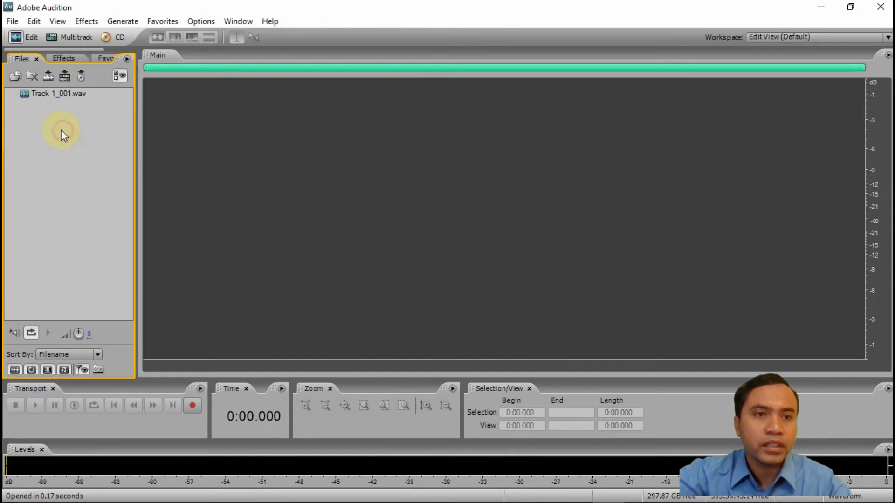
- Import the audio file tes from the Music folder and check both entries in the file list
{"action": "left_click", "coordinate": [16, 77]}
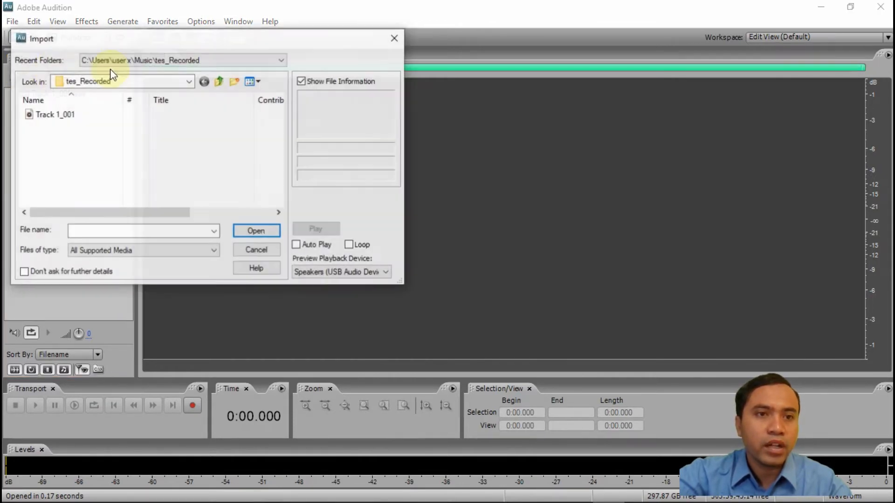
{"action": "left_click", "coordinate": [220, 83]}
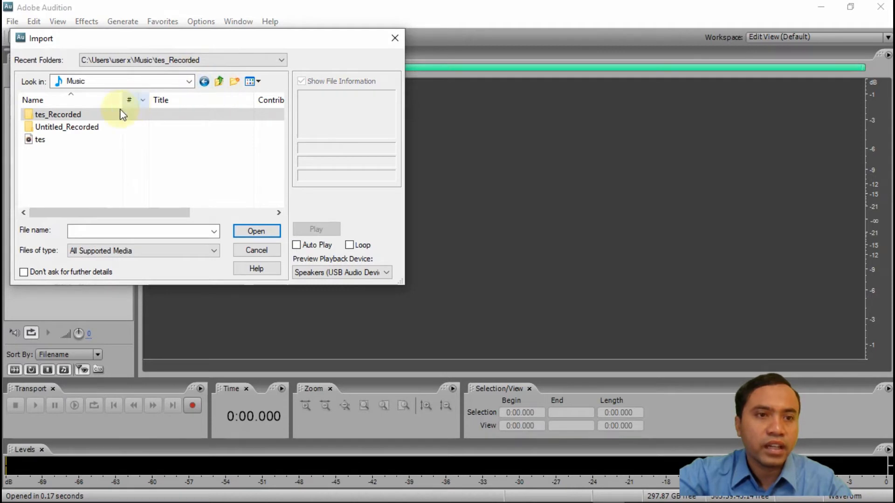
{"action": "double_click", "coordinate": [58, 140]}
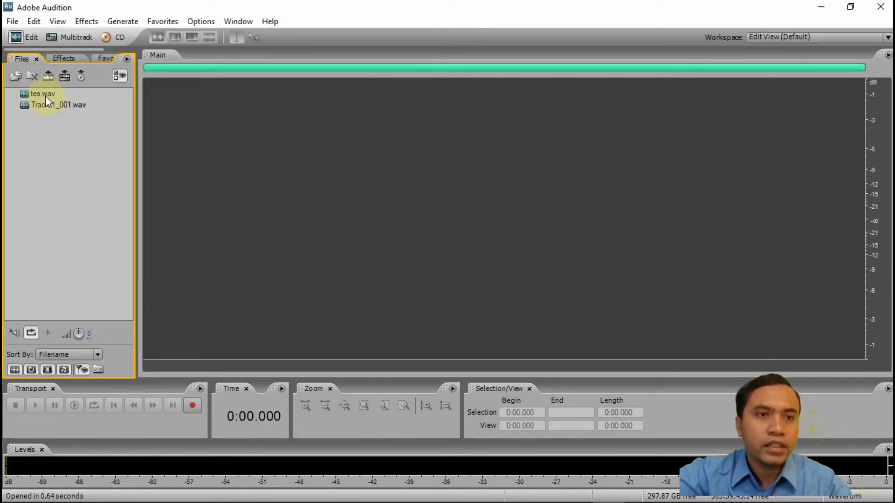
{"action": "left_click", "coordinate": [46, 95]}
{"action": "left_click", "coordinate": [48, 103]}
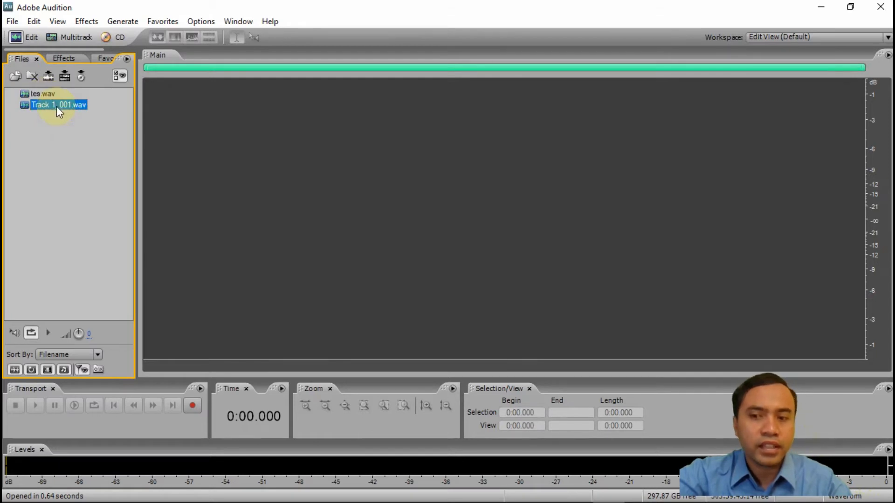
{"action": "left_click", "coordinate": [60, 158]}
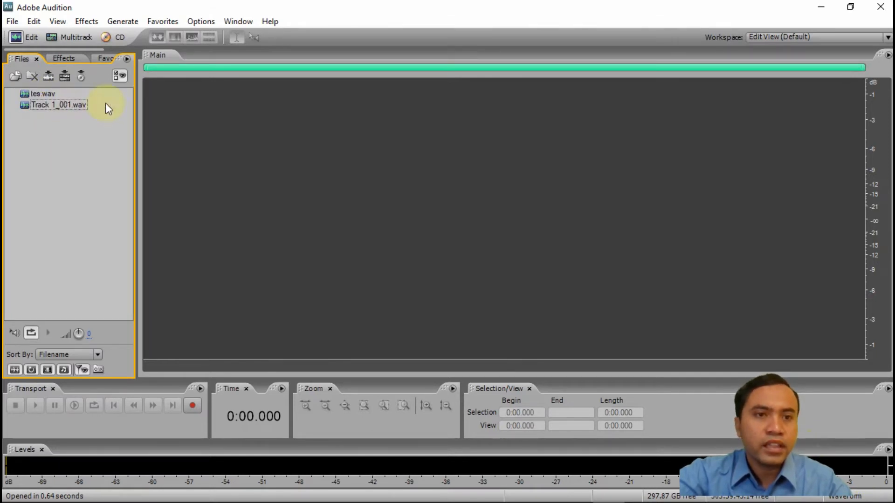
- Display the waveform of tes.wav in the editor and place the cursor at several points in its first second
{"action": "left_click_drag", "start_coordinate": [35, 91], "coordinate": [321, 141]}
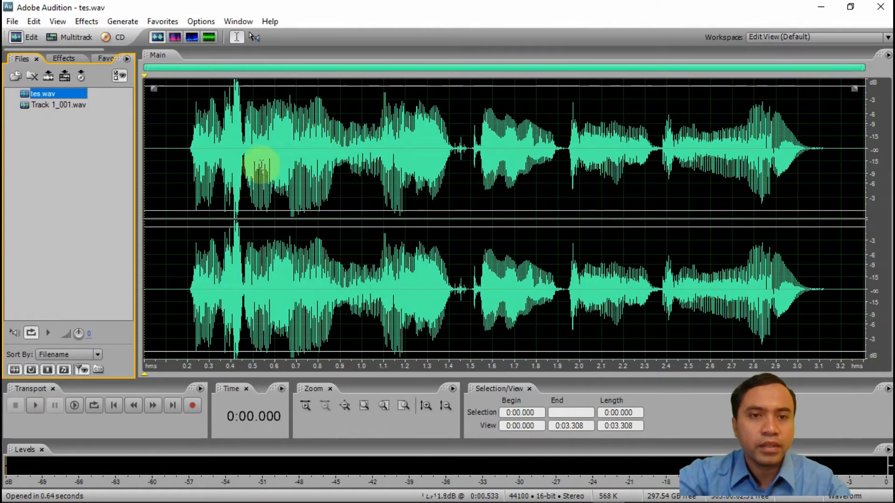
{"action": "left_click", "coordinate": [196, 149]}
{"action": "left_click", "coordinate": [325, 160]}
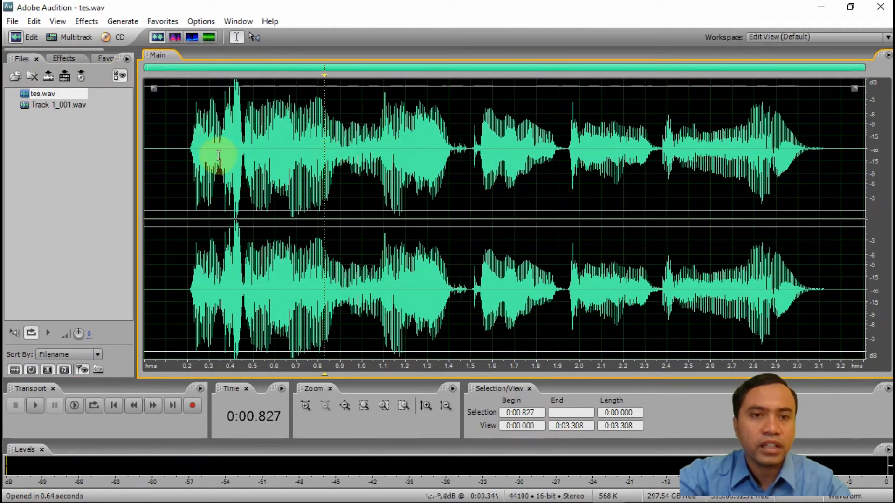
{"action": "left_click", "coordinate": [197, 154]}
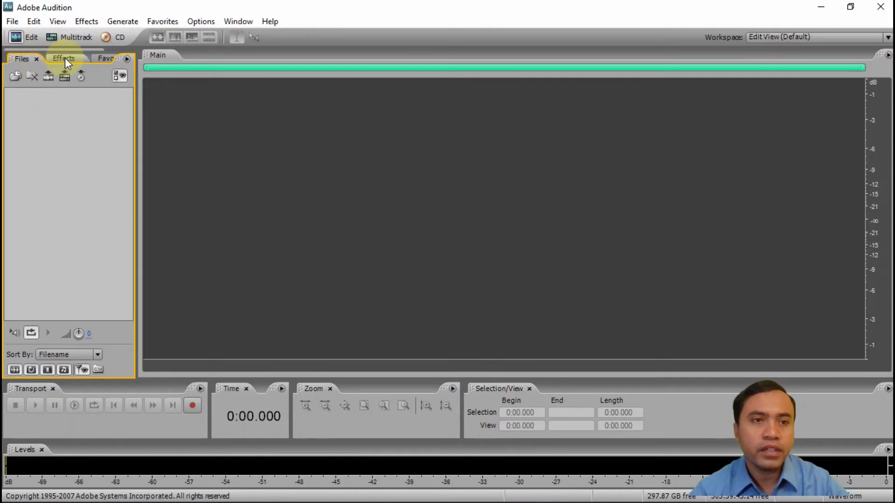
- Show the effects list, view the Multitrack Effects, and collapse all expanded effect categories
{"action": "left_click", "coordinate": [64, 59]}
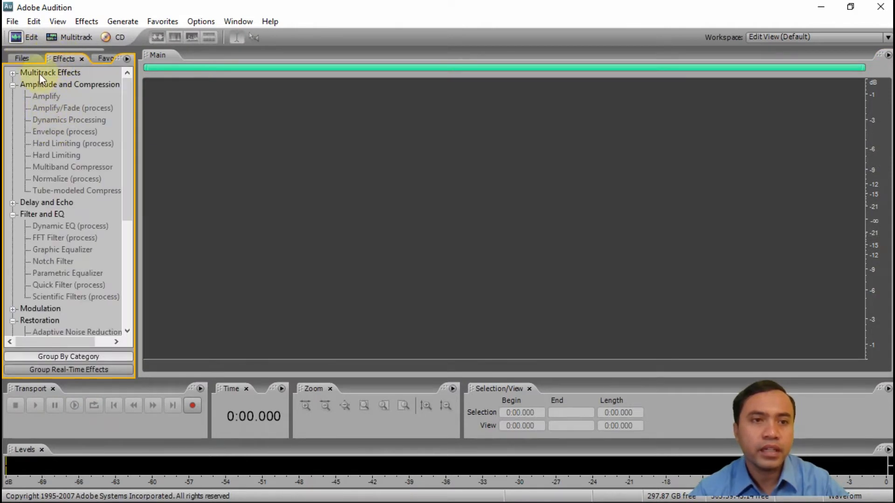
{"action": "left_click", "coordinate": [13, 73]}
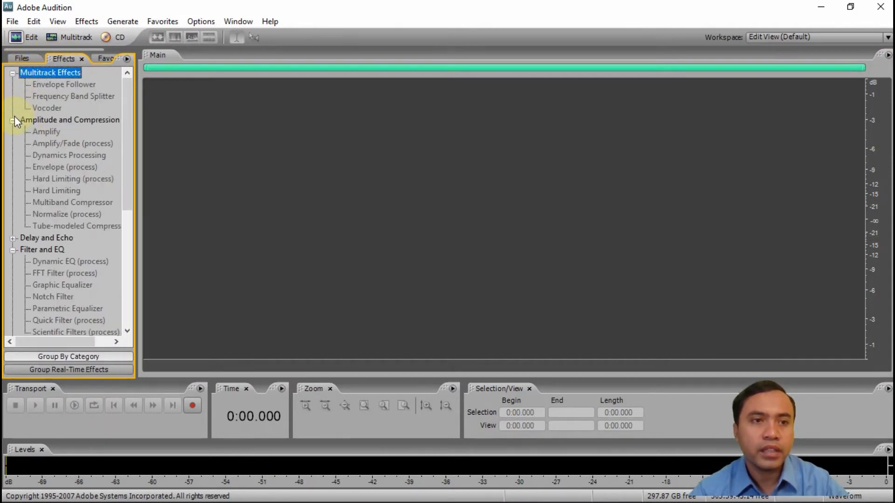
{"action": "left_click", "coordinate": [13, 120]}
{"action": "left_click", "coordinate": [13, 73]}
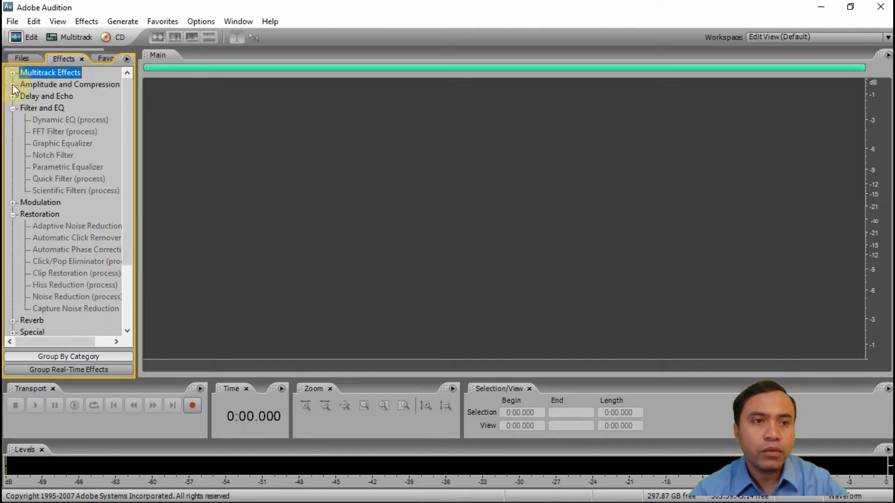
{"action": "left_click", "coordinate": [13, 109]}
{"action": "left_click", "coordinate": [13, 131]}
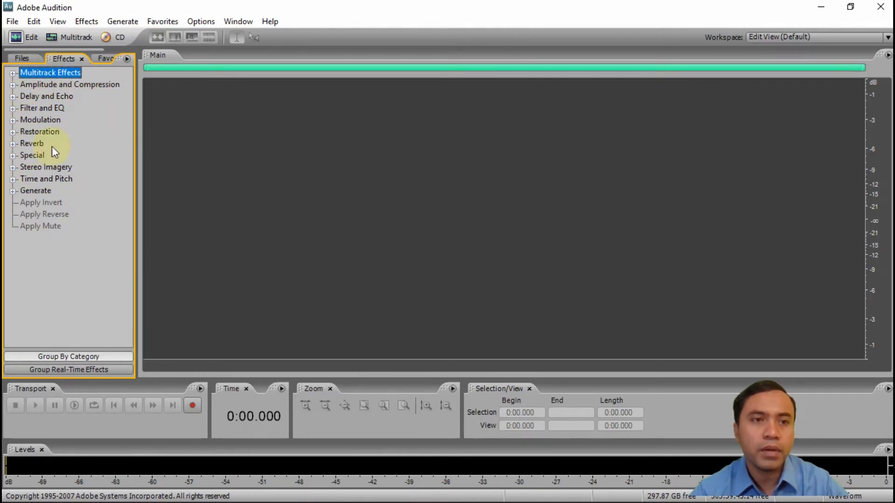
- View the Amplitude and Compression effects, collapse that category again and select the Restoration category
{"action": "left_click", "coordinate": [13, 85]}
{"action": "left_click", "coordinate": [12, 85]}
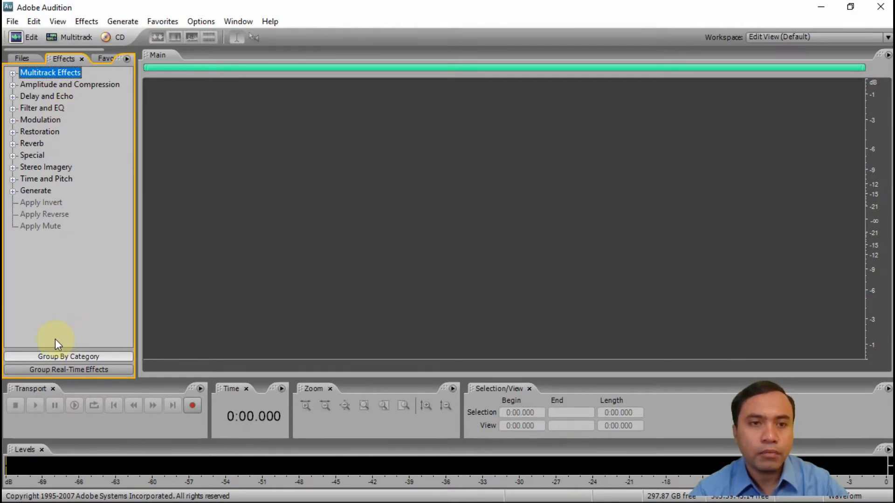
{"action": "left_click", "coordinate": [40, 132]}
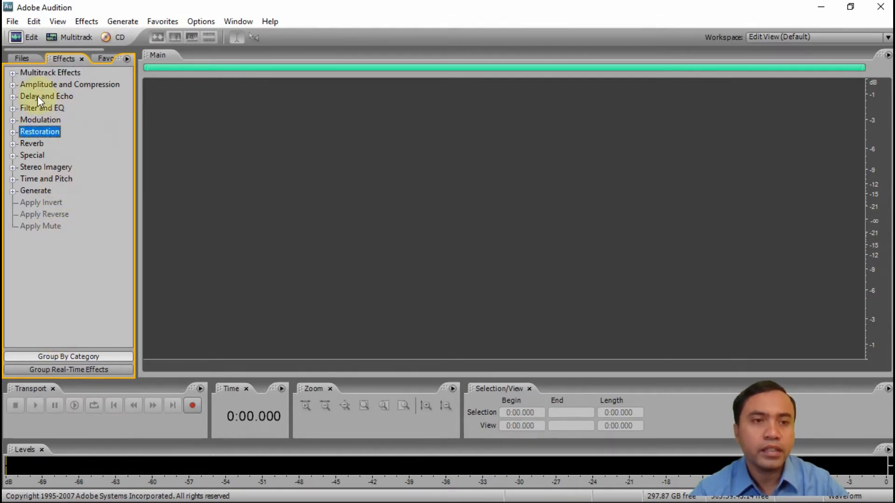
- View the effects in the Restoration category and collapse it again
{"action": "left_click", "coordinate": [13, 132]}
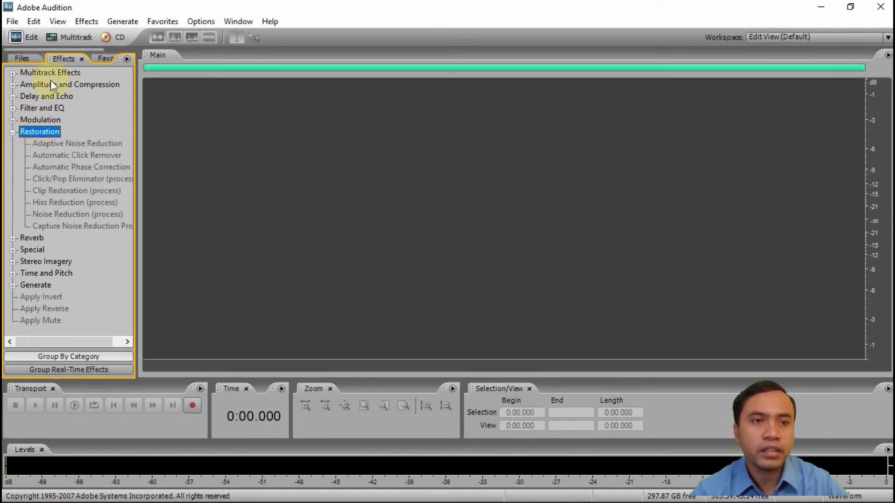
{"action": "left_click", "coordinate": [13, 132]}
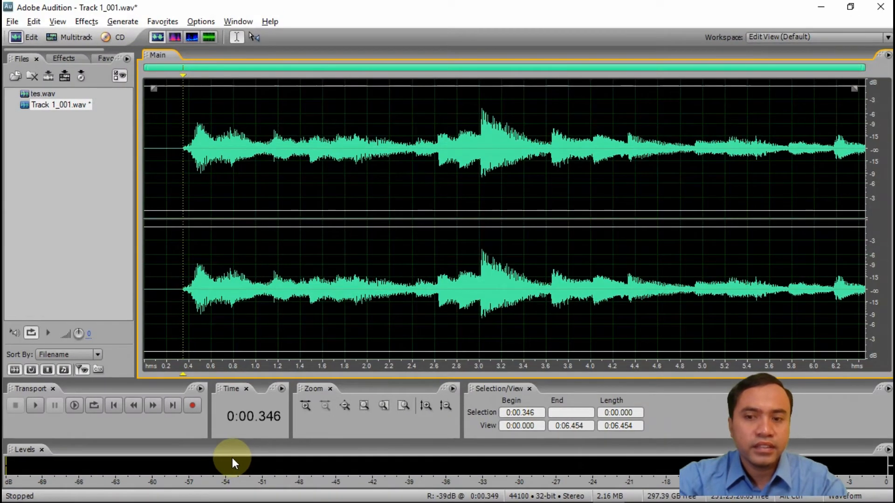
- Place the cursor at 0:00.293, just before the sound begins in Track 1_001.wav, and play the file
{"action": "left_click", "coordinate": [178, 171]}
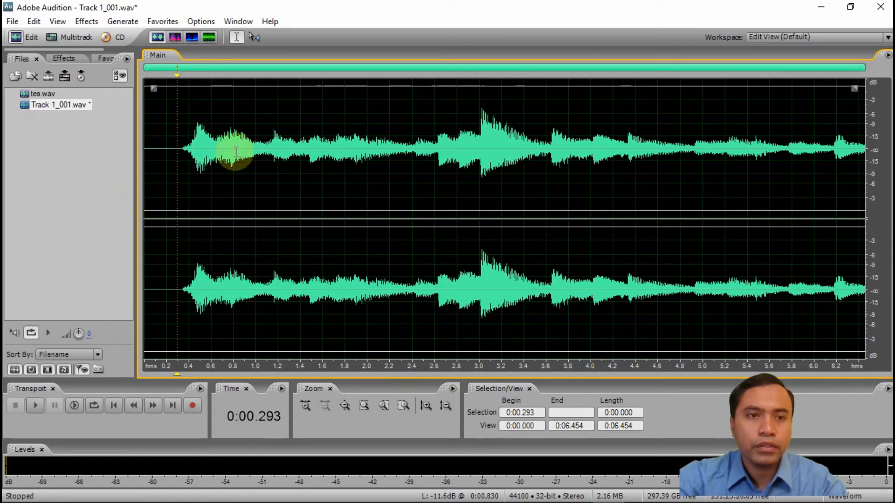
{"action": "left_click", "coordinate": [35, 405]}
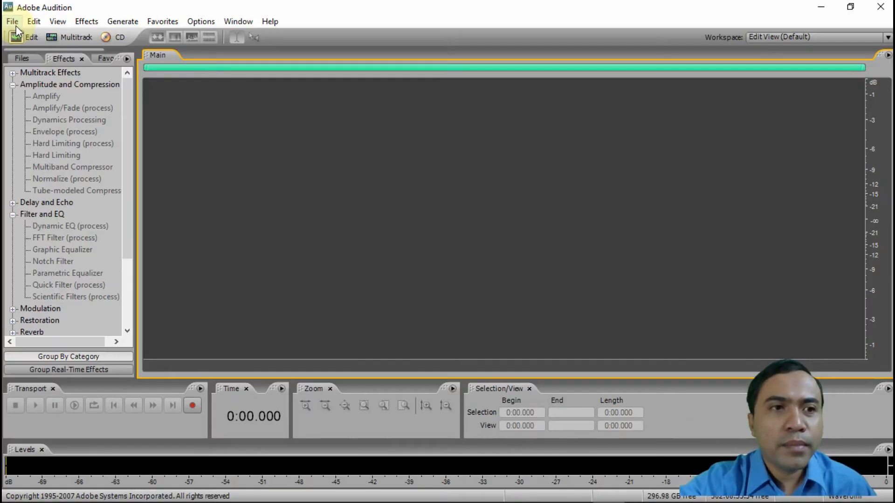
- Open the Audio Hardware Setup dialog
{"action": "left_click", "coordinate": [16, 25]}
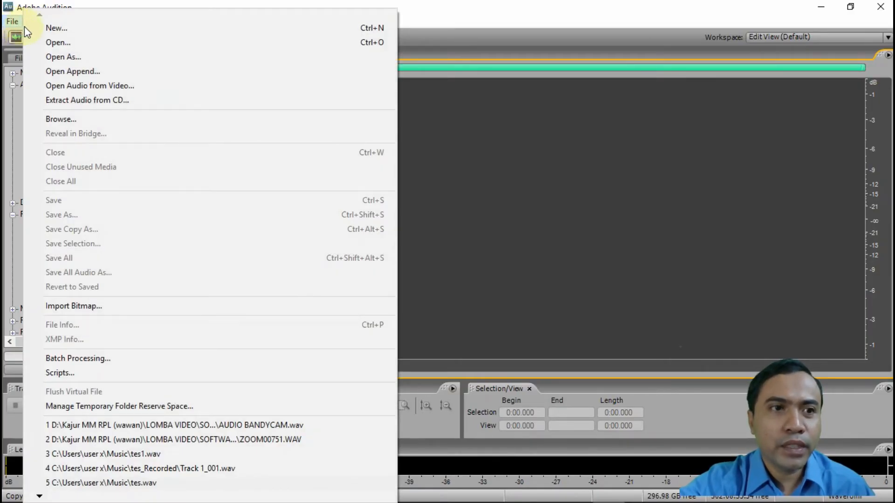
{"action": "left_click", "coordinate": [46, 4]}
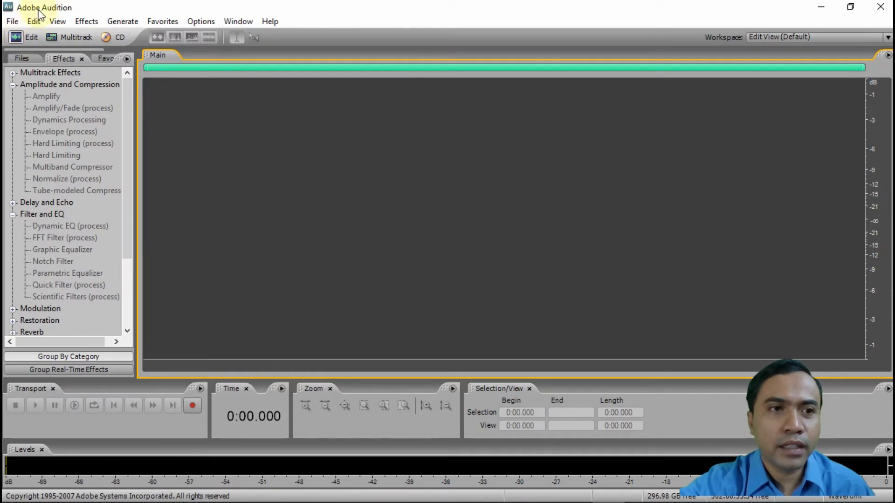
{"action": "left_click", "coordinate": [36, 22]}
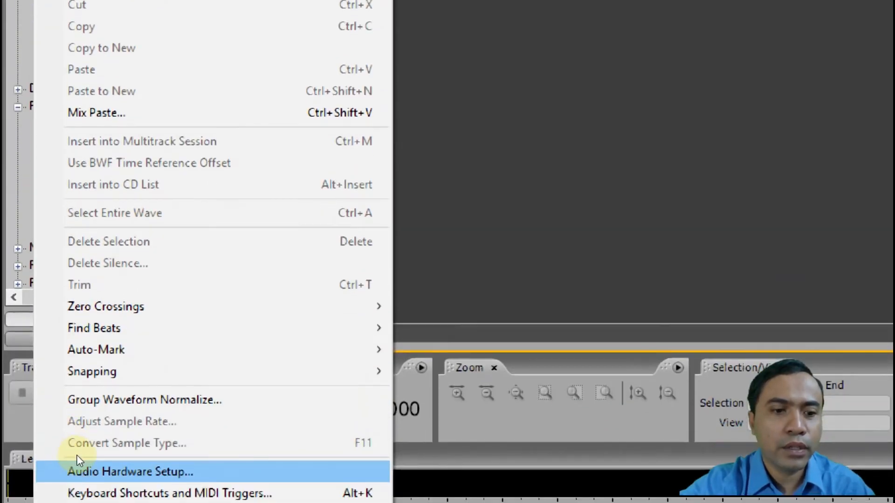
{"action": "left_click", "coordinate": [72, 489]}
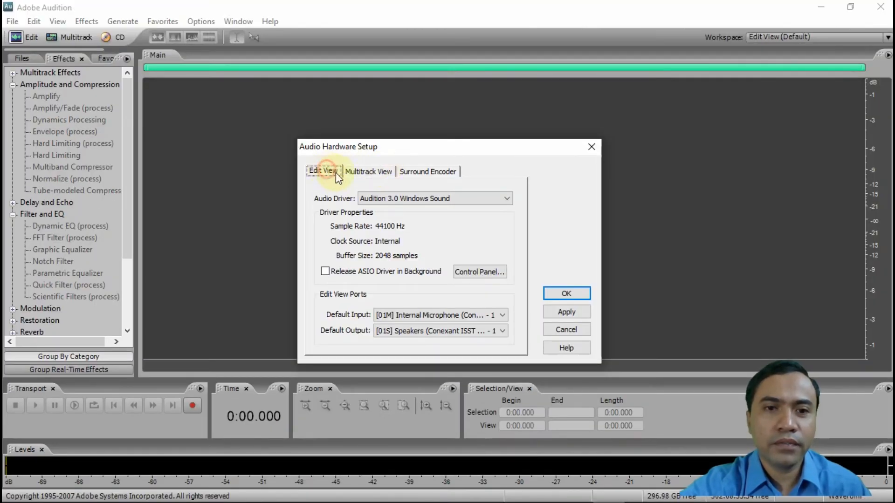
- Review the Multitrack View and Surround Encoder hardware settings and return to the Edit View settings
{"action": "left_click", "coordinate": [366, 171]}
{"action": "left_click", "coordinate": [410, 179]}
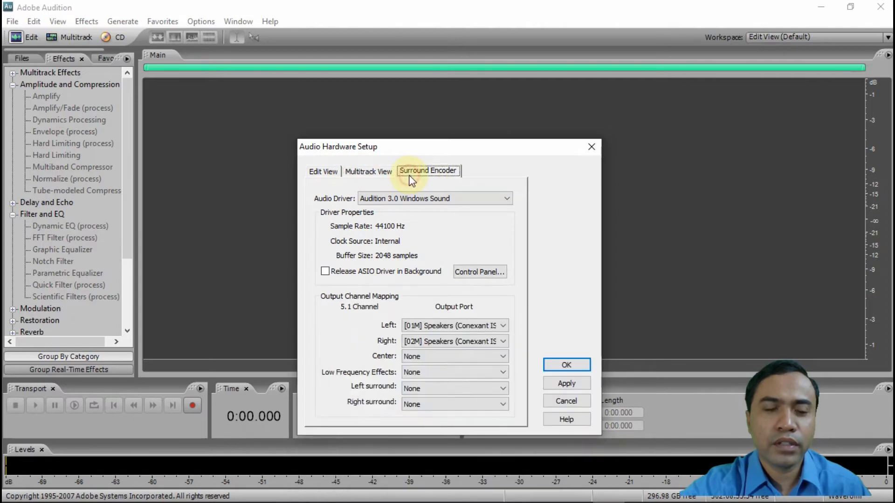
{"action": "left_click", "coordinate": [326, 170]}
{"action": "left_click", "coordinate": [371, 172]}
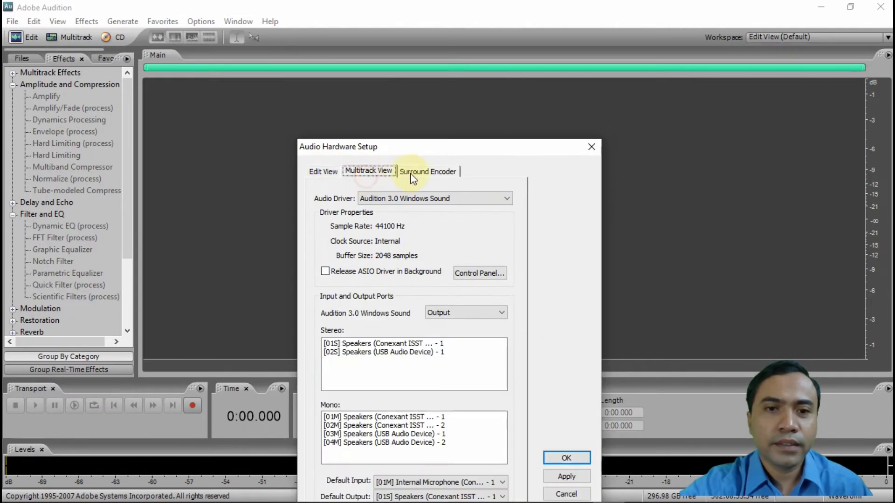
{"action": "left_click", "coordinate": [417, 173]}
{"action": "left_click", "coordinate": [323, 172]}
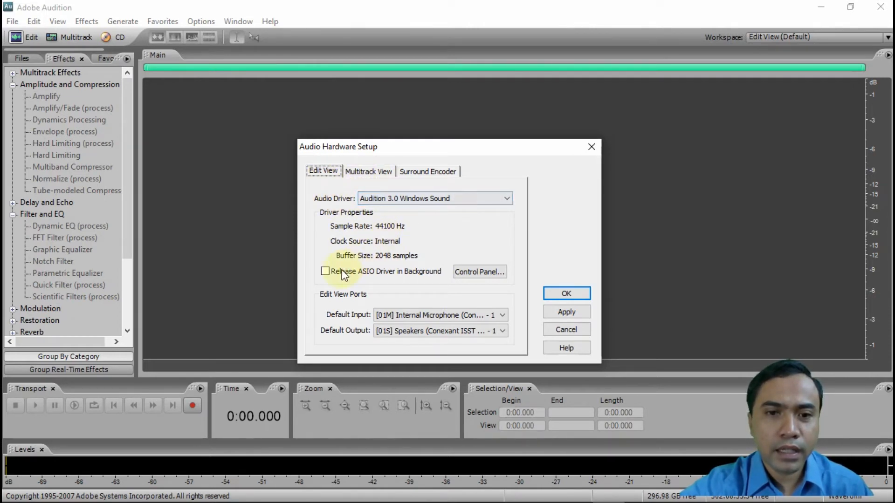
- Set the Edit View default input to the [02S] USB microphone and the default output to [02S] Speakers (USB Audio Device), and apply
{"action": "left_click", "coordinate": [379, 318]}
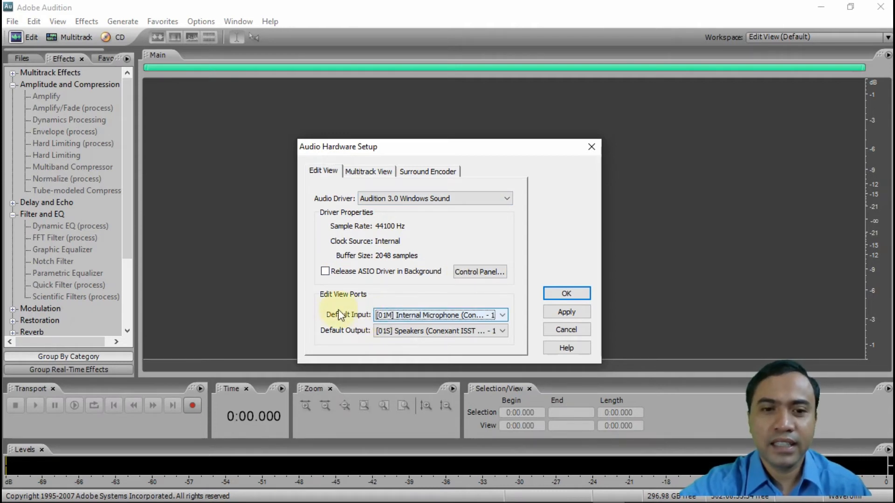
{"action": "left_click", "coordinate": [412, 316]}
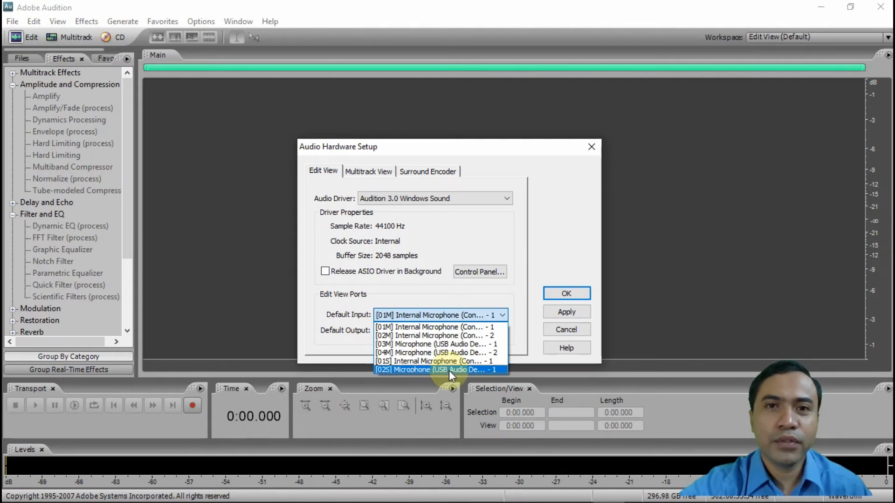
{"action": "left_click", "coordinate": [418, 371]}
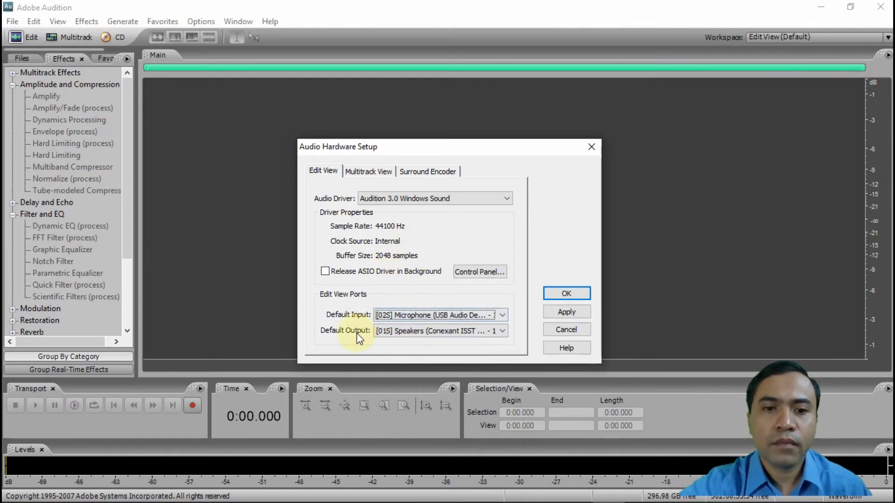
{"action": "left_click", "coordinate": [396, 333]}
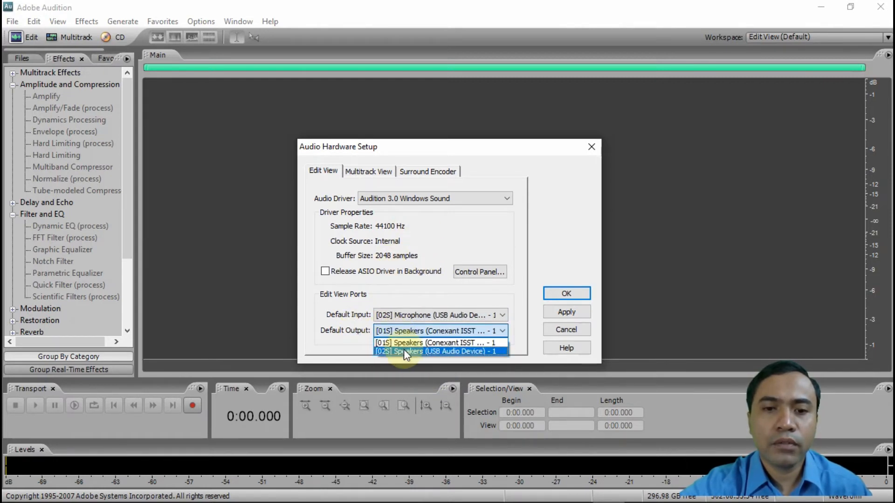
{"action": "left_click", "coordinate": [446, 352]}
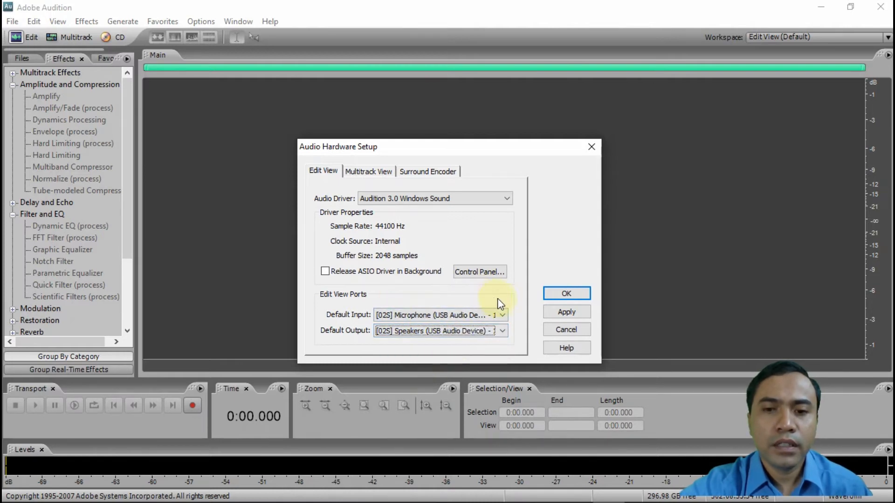
{"action": "left_click", "coordinate": [554, 292]}
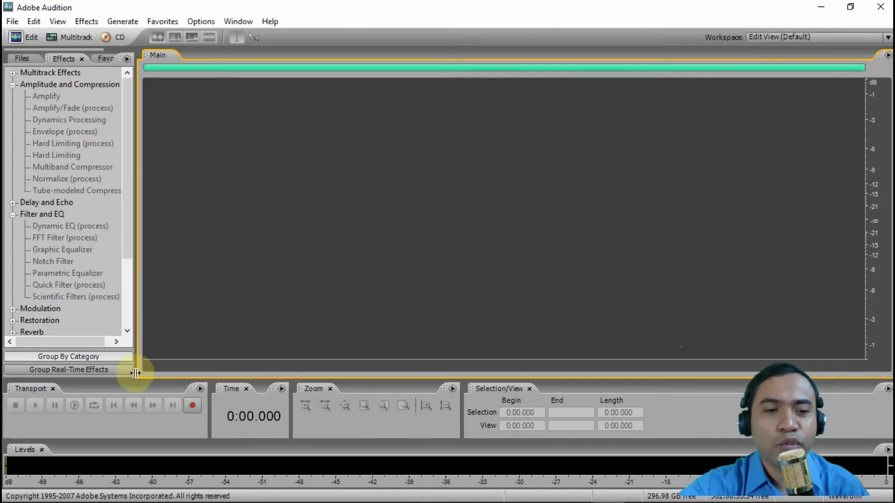
- Record a new stereo, 32-bit (float) waveform at a 48000 Hz sample rate, about 18 seconds long, and stop recording
{"action": "left_click", "coordinate": [196, 408]}
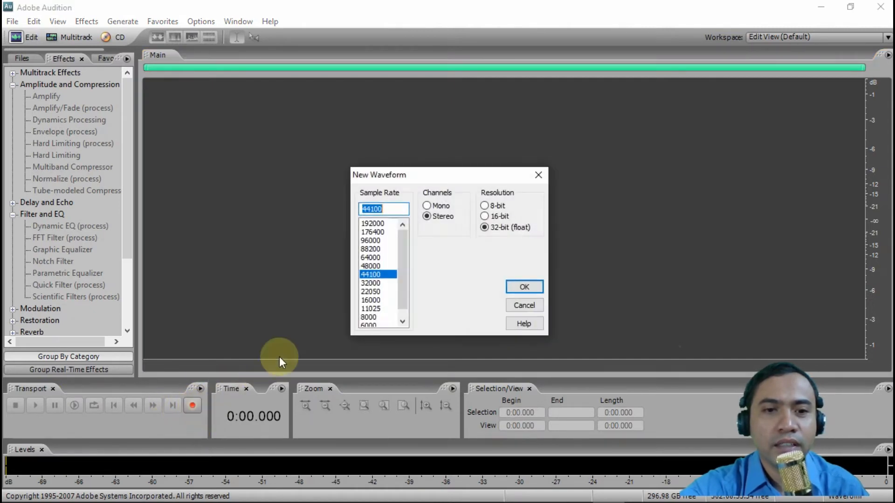
{"action": "left_click", "coordinate": [371, 266]}
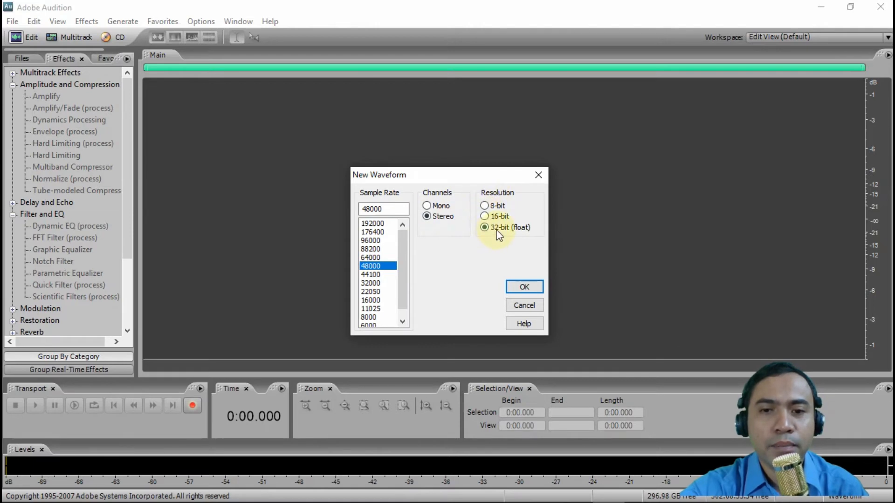
{"action": "left_click", "coordinate": [515, 286]}
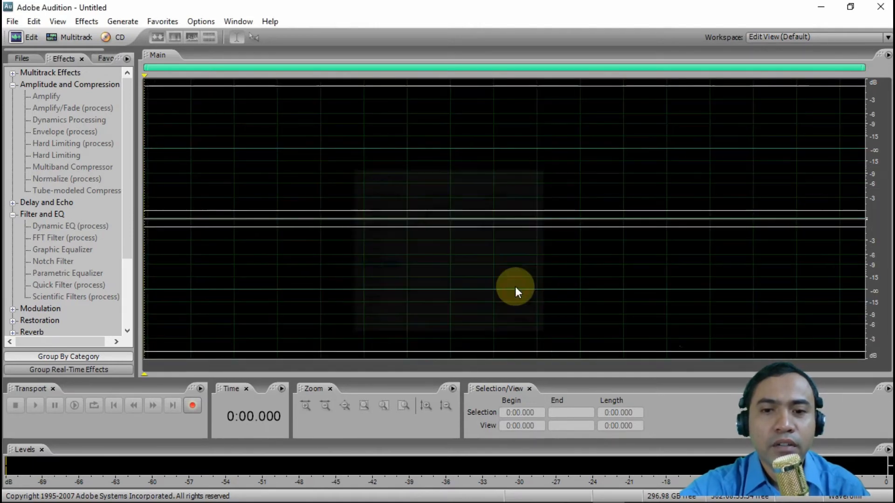
{"action": "key", "text": "ctrl+space"}
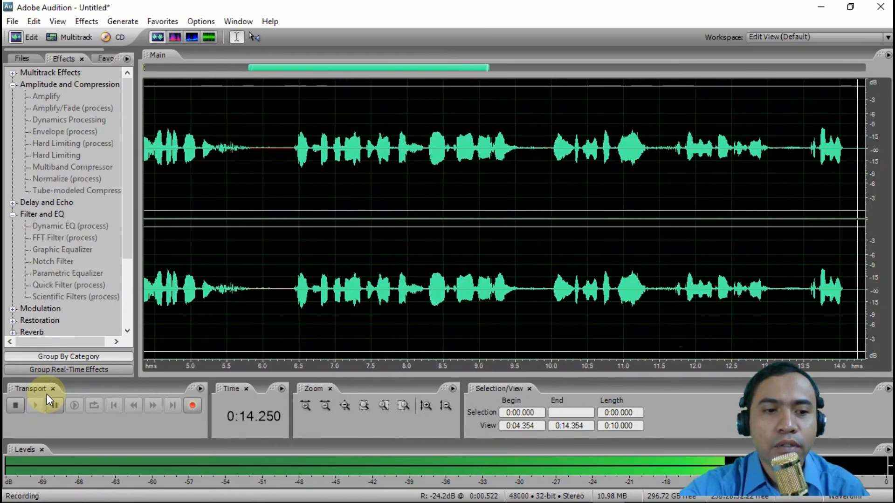
{"action": "left_click", "coordinate": [15, 405]}
- Place the cursor at several points along the recorded waveform, finishing at about 15.7 seconds
{"action": "left_click", "coordinate": [194, 160]}
{"action": "left_click", "coordinate": [215, 160]}
{"action": "left_click", "coordinate": [243, 159]}
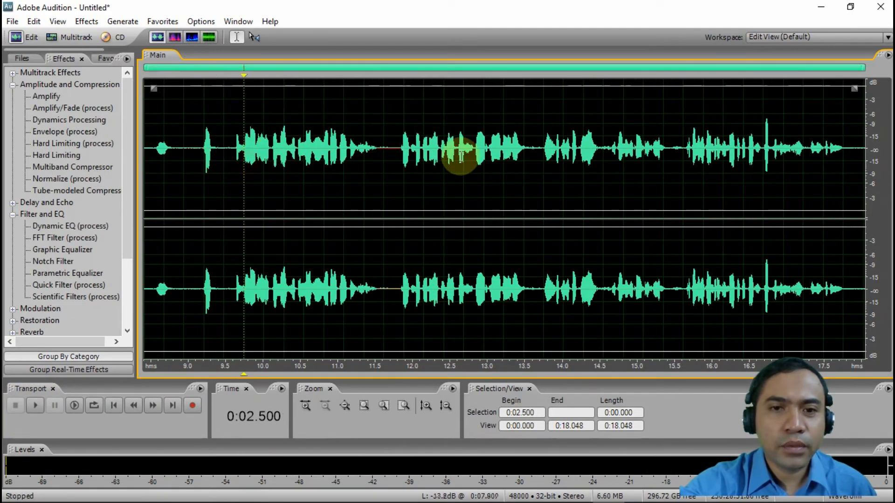
{"action": "left_click", "coordinate": [464, 158]}
{"action": "left_click", "coordinate": [547, 166]}
{"action": "left_click", "coordinate": [629, 163]}
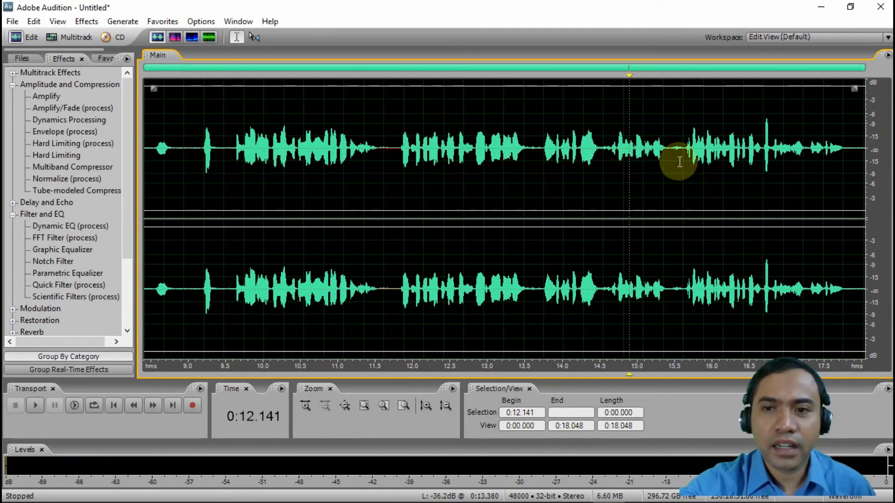
{"action": "left_click", "coordinate": [703, 165]}
{"action": "left_click", "coordinate": [773, 168]}
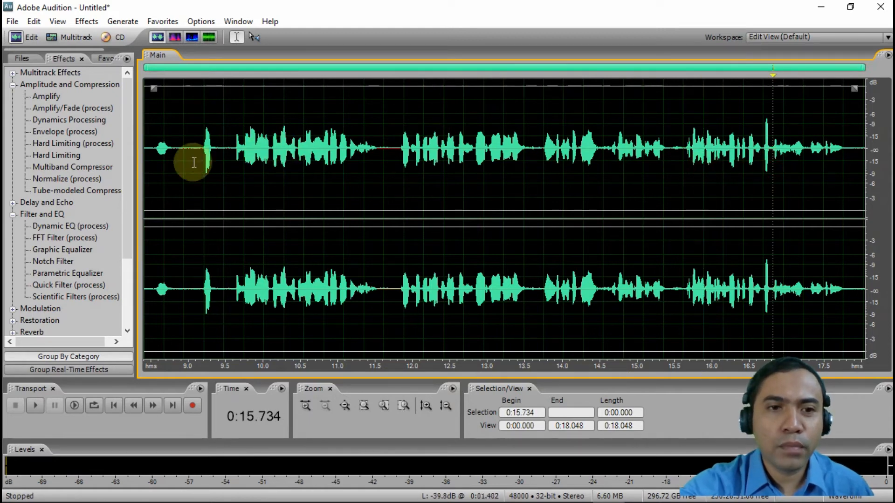
- Zoom the recording's time scale in and back out, and enlarge its amplitude display
{"action": "left_click", "coordinate": [307, 406]}
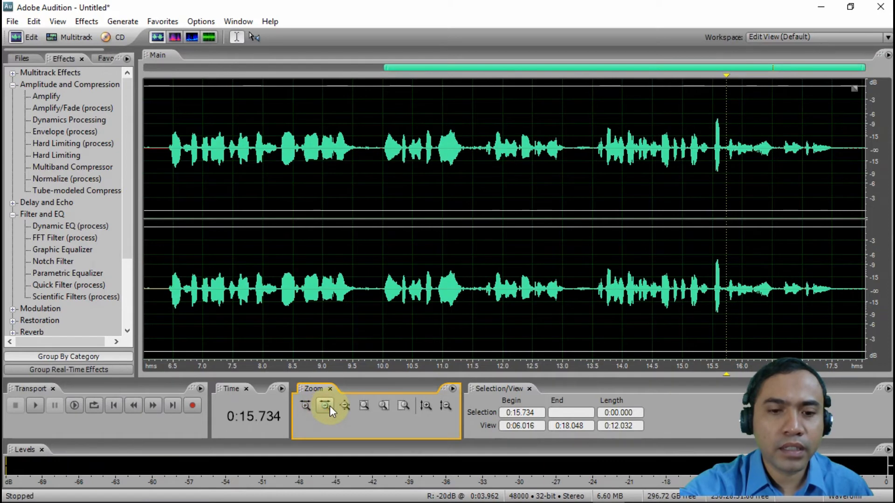
{"action": "left_click", "coordinate": [325, 405]}
{"action": "left_click", "coordinate": [425, 406]}
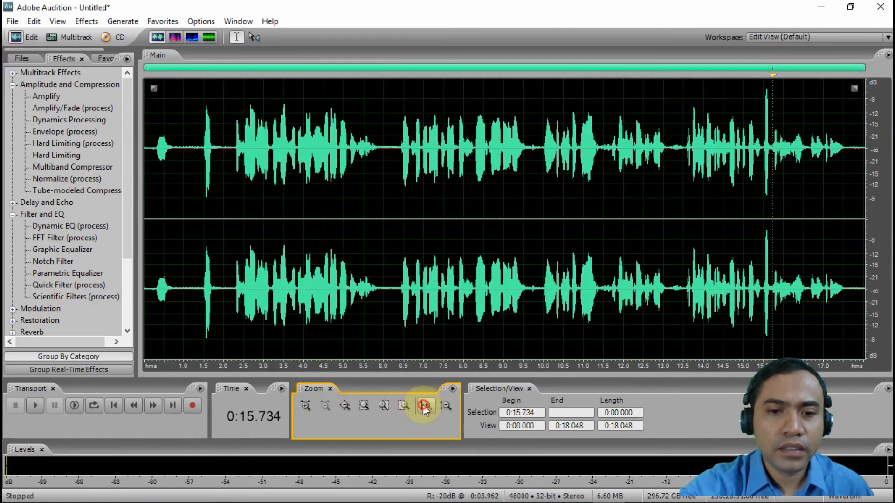
{"action": "left_click", "coordinate": [441, 405]}
{"action": "left_click", "coordinate": [423, 406]}
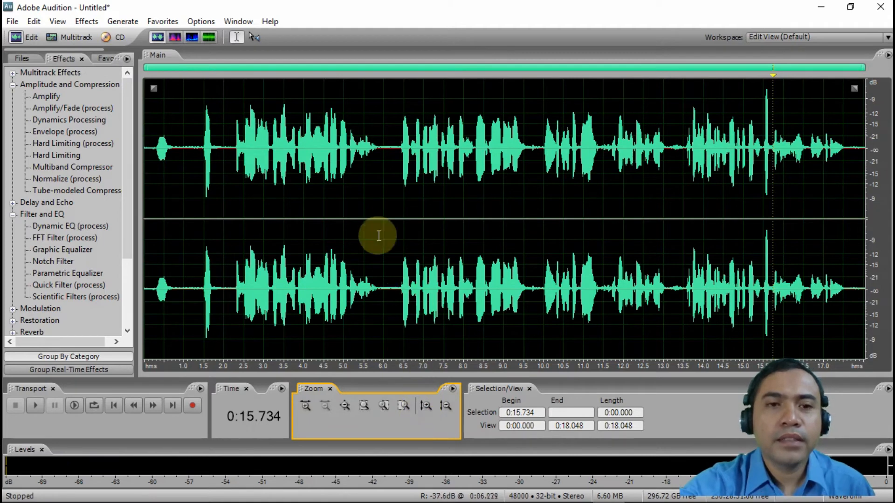
{"action": "left_click", "coordinate": [309, 406]}
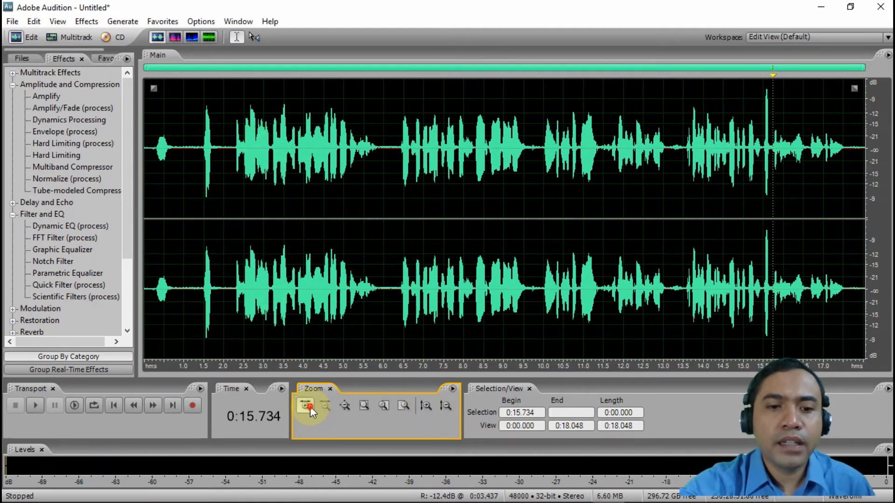
- Magnify the waveform vertically by another level and reduce it again to compare the amplitude displays
{"action": "left_click", "coordinate": [431, 407]}
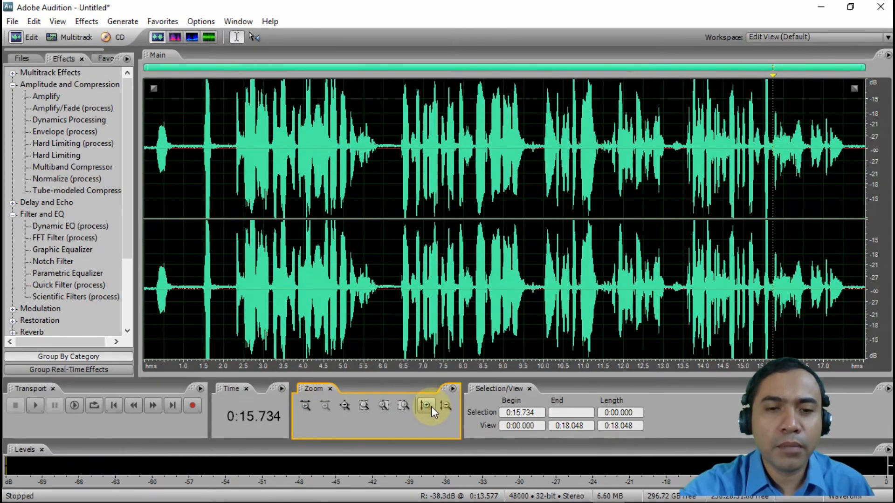
{"action": "left_click", "coordinate": [432, 406]}
{"action": "left_click", "coordinate": [440, 409]}
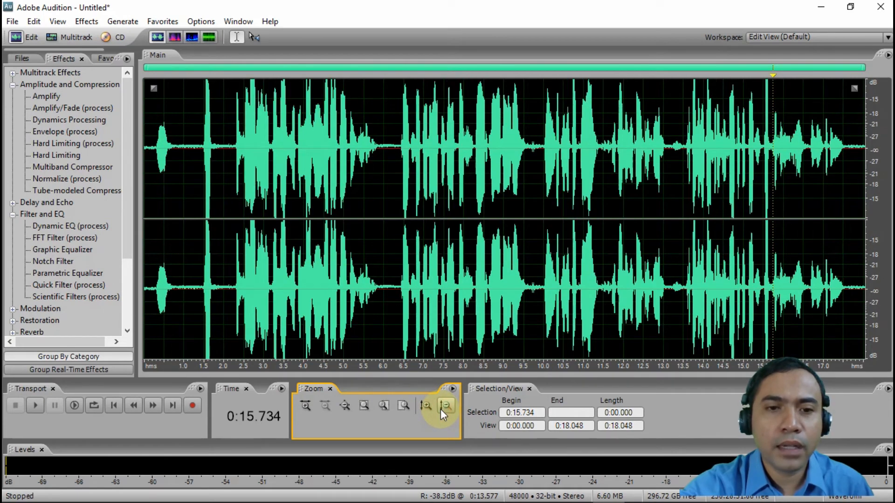
{"action": "left_click", "coordinate": [441, 409]}
{"action": "left_click", "coordinate": [432, 405]}
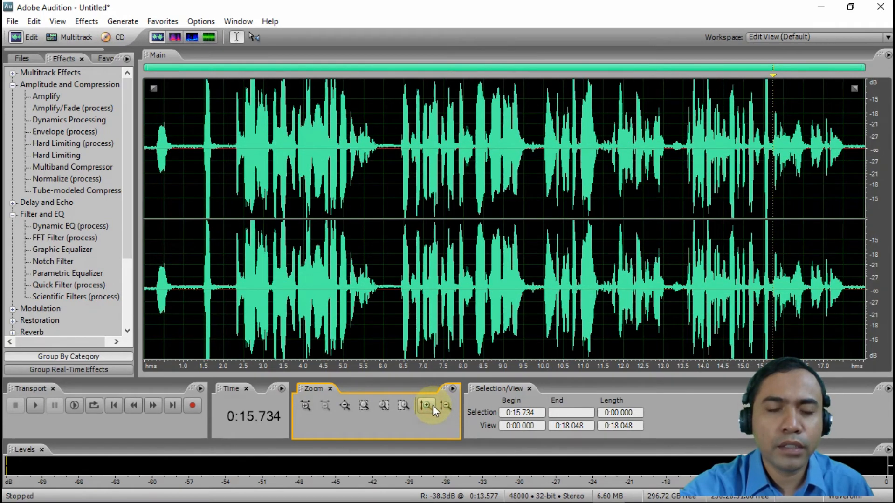
{"action": "left_click", "coordinate": [440, 408]}
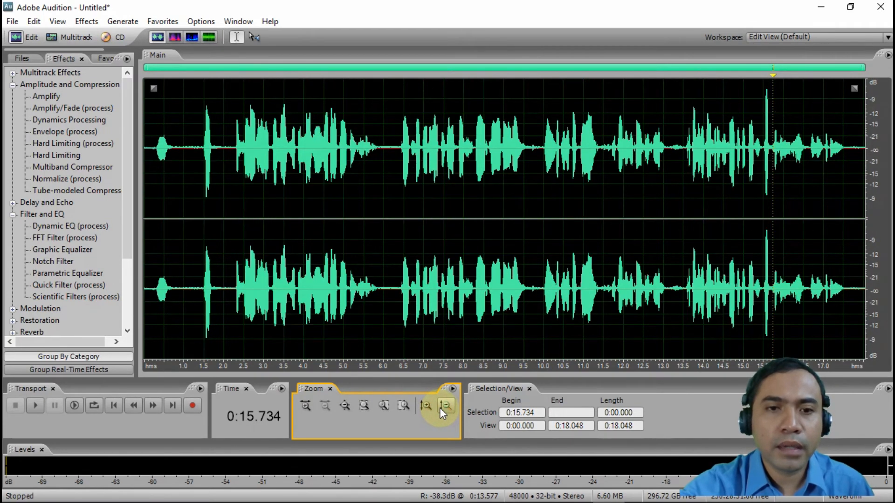
- Place the cursor at 0:00.360 near the start of the recording and play it back
{"action": "left_click", "coordinate": [375, 186]}
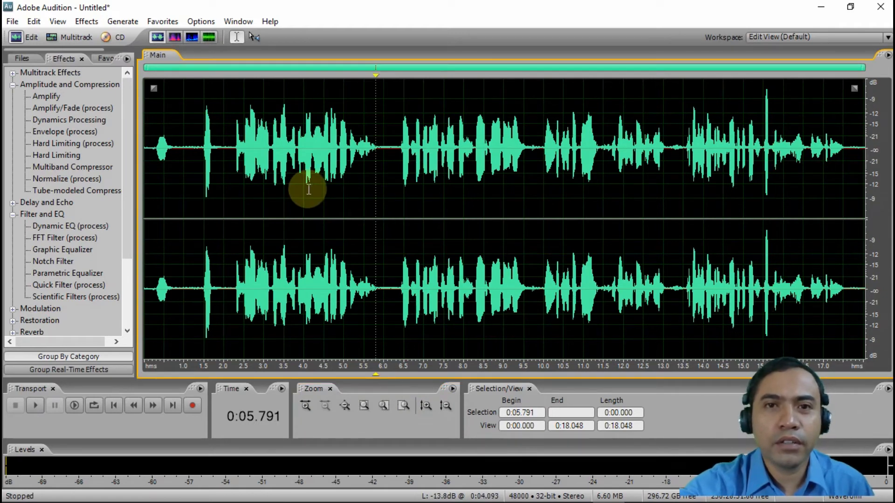
{"action": "left_click", "coordinate": [216, 175]}
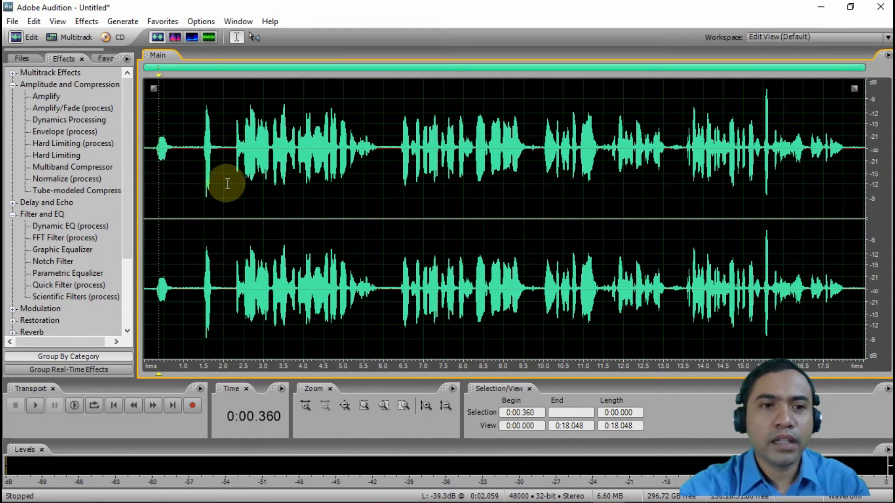
{"action": "key", "text": "space"}
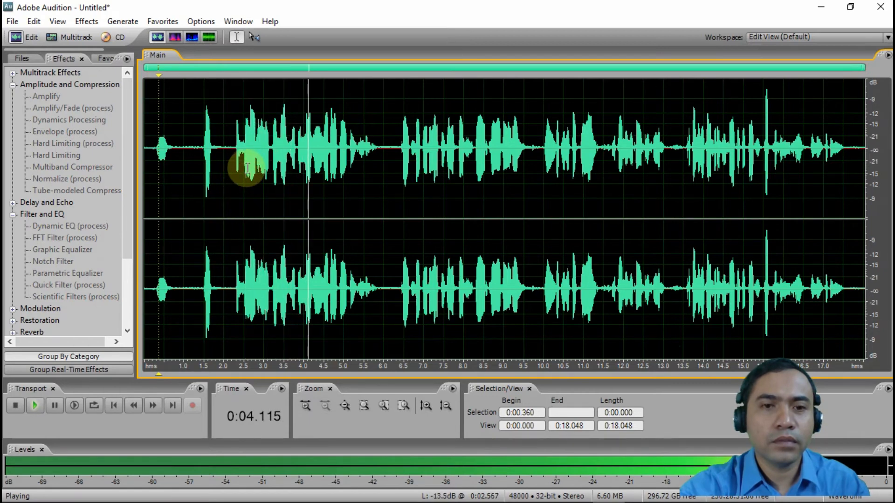
- Stop the playback and try selecting different stretches of the waveform, including the opening 2.116 seconds
{"action": "key", "text": "space"}
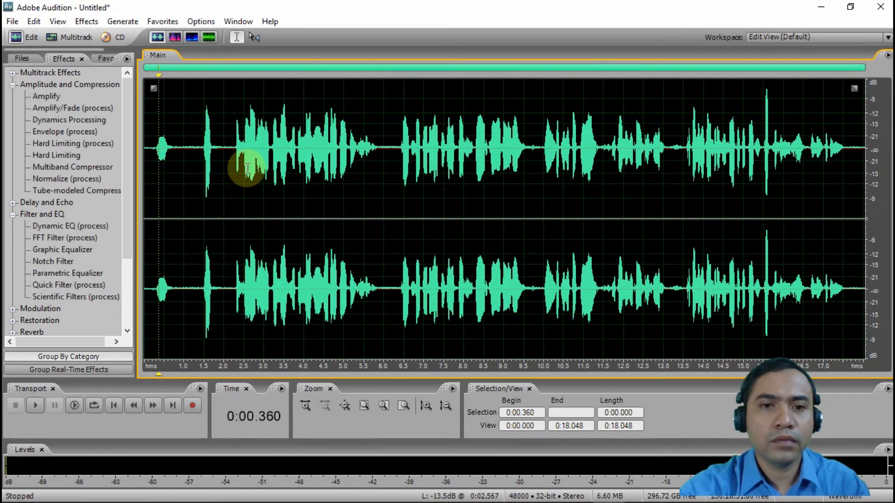
{"action": "left_click", "coordinate": [356, 139]}
{"action": "left_click", "coordinate": [240, 146]}
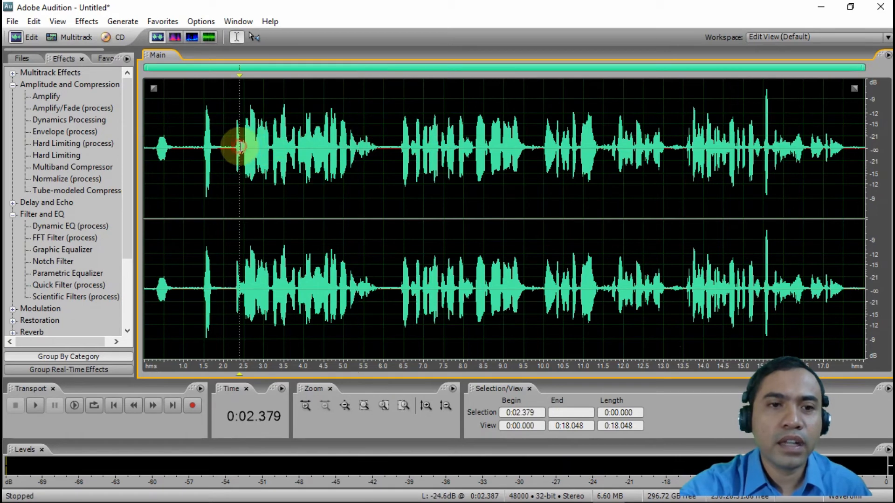
{"action": "left_click_drag", "start_coordinate": [232, 146], "coordinate": [377, 156]}
{"action": "left_click", "coordinate": [390, 184]}
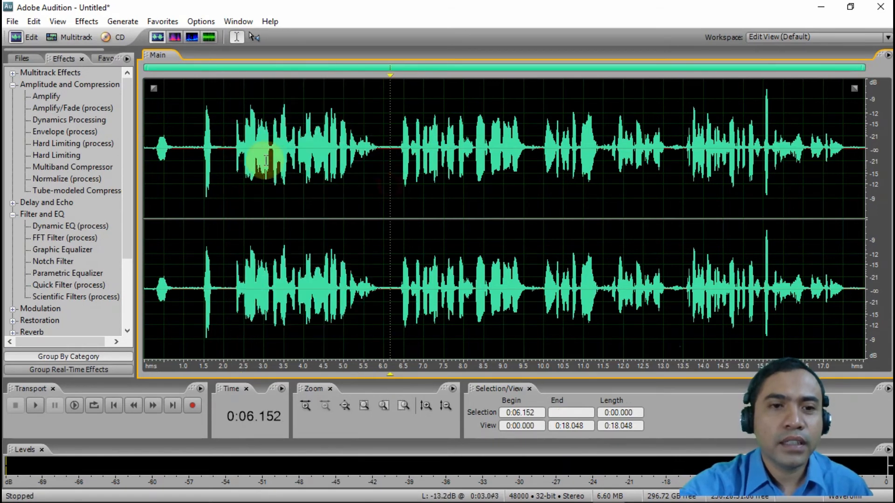
{"action": "left_click_drag", "start_coordinate": [228, 147], "coordinate": [144, 130]}
{"action": "left_click", "coordinate": [266, 170]}
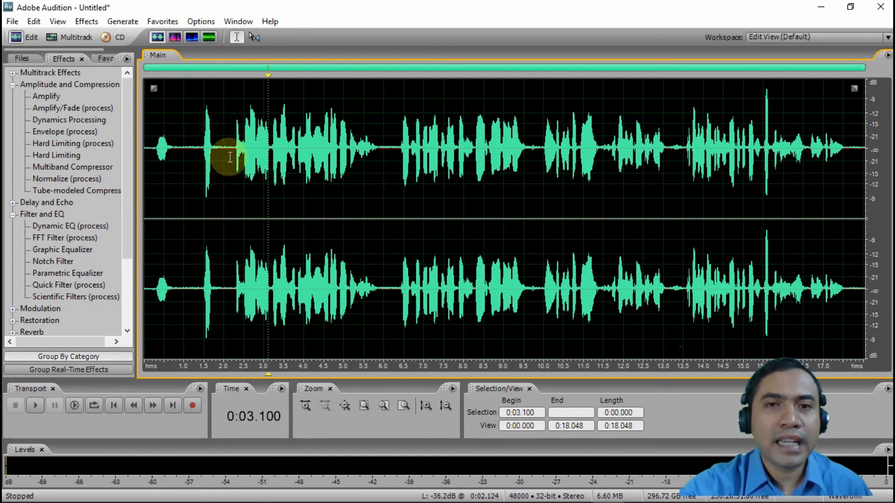
{"action": "left_click_drag", "start_coordinate": [229, 156], "coordinate": [149, 140]}
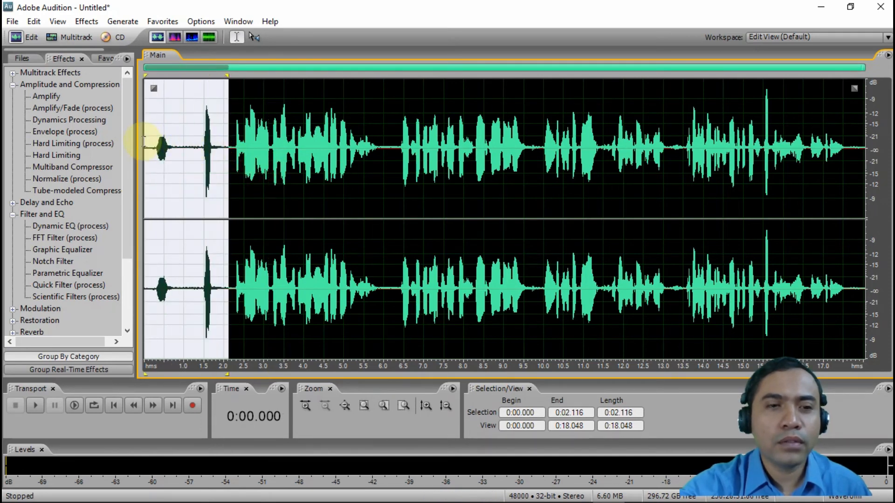
{"action": "left_click", "coordinate": [240, 157]}
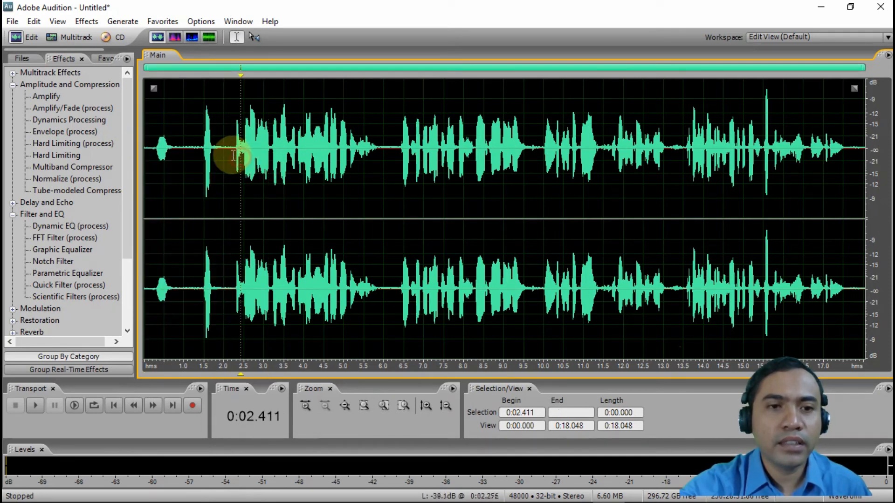
- Select the first 2.000 seconds of the recording and mute them
{"action": "left_click_drag", "start_coordinate": [223, 148], "coordinate": [145, 137]}
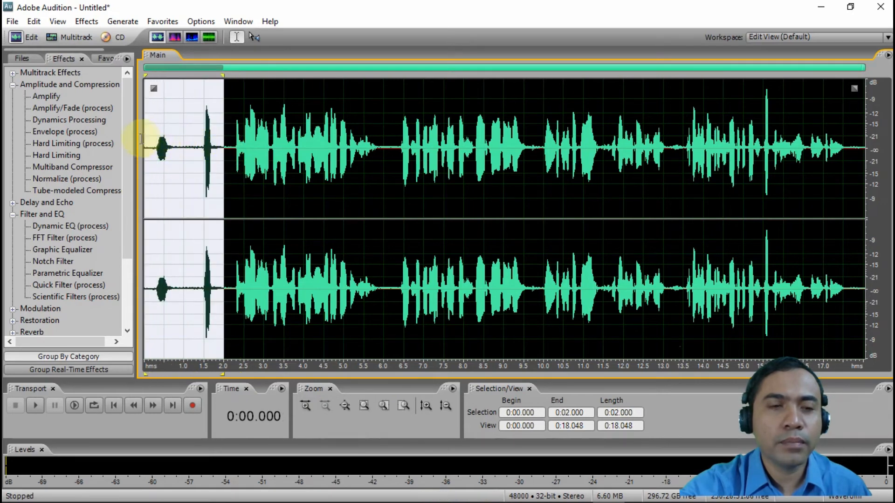
{"action": "right_click", "coordinate": [185, 169]}
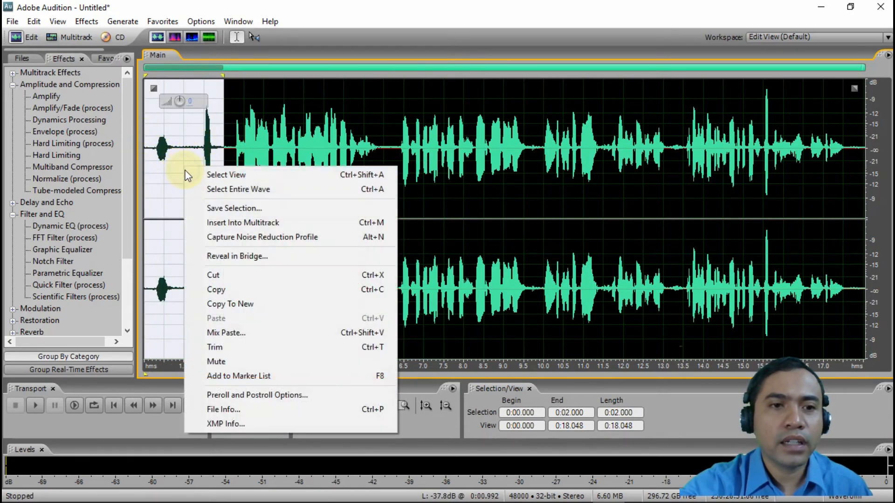
{"action": "left_click", "coordinate": [214, 362]}
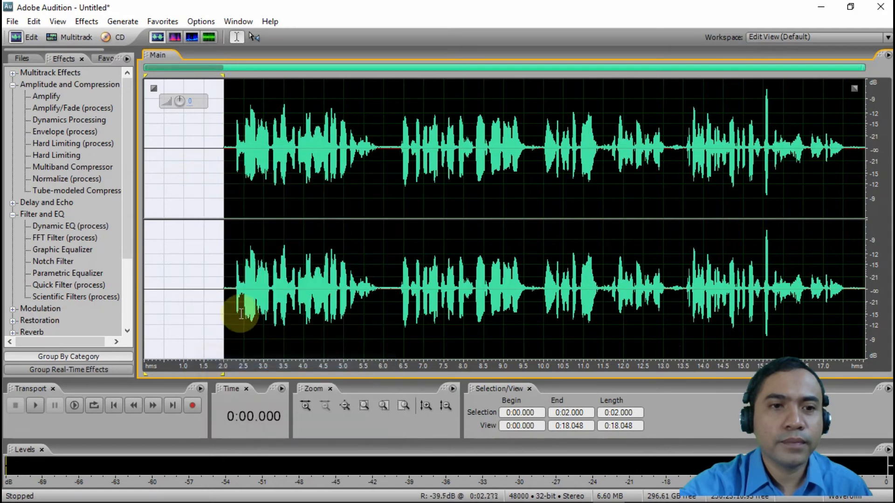
- Reselect the muted opening from 0:00.000 to 0:02.000 and delete it from the recording
{"action": "left_click", "coordinate": [289, 210]}
{"action": "left_click_drag", "start_coordinate": [225, 160], "coordinate": [124, 140]}
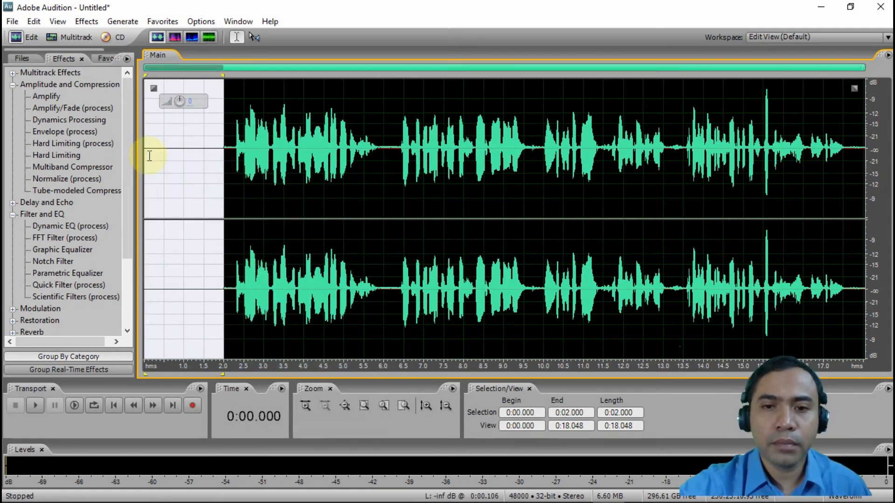
{"action": "key", "text": "Delete"}
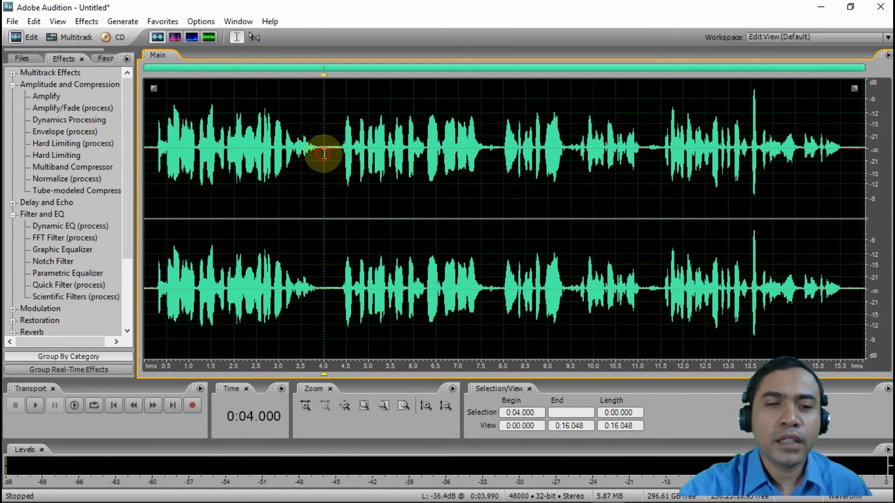
- Try selecting from 0:04.000 to the end, clear the selection, and play the shortened recording from 0:00.233 for a few seconds
{"action": "left_click_drag", "start_coordinate": [324, 154], "coordinate": [864, 159]}
{"action": "left_click", "coordinate": [631, 161]}
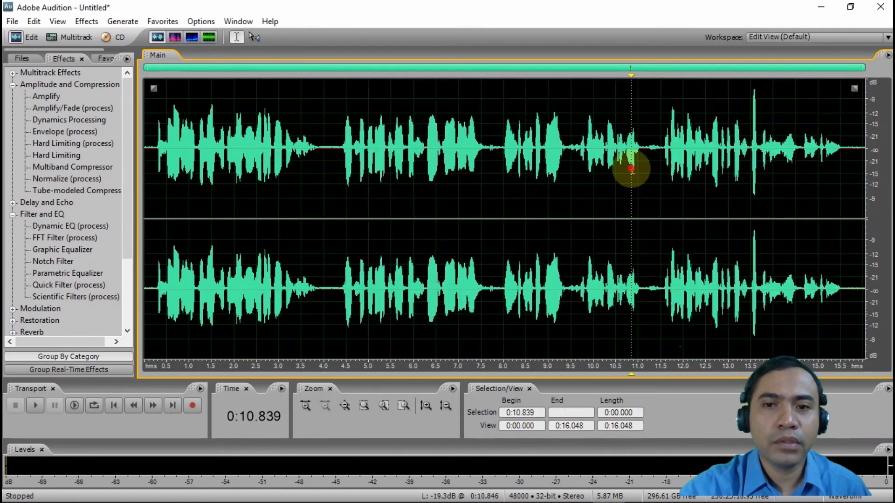
{"action": "left_click", "coordinate": [154, 167]}
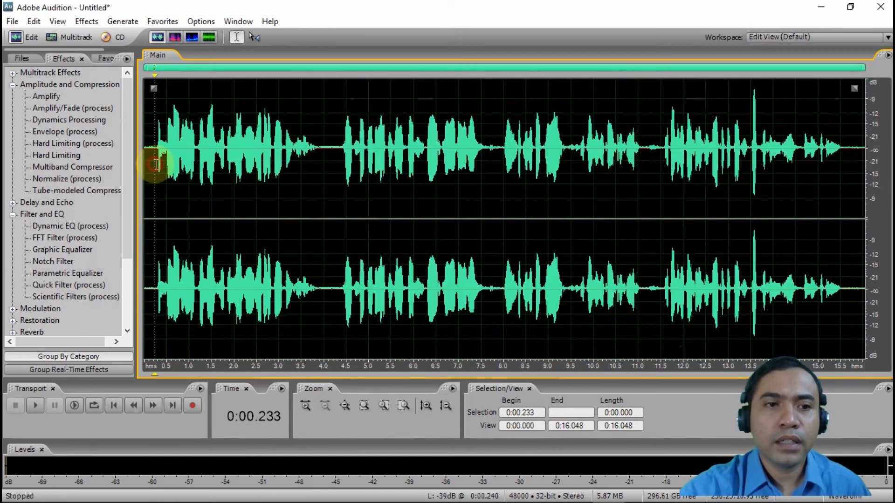
{"action": "left_click", "coordinate": [35, 405]}
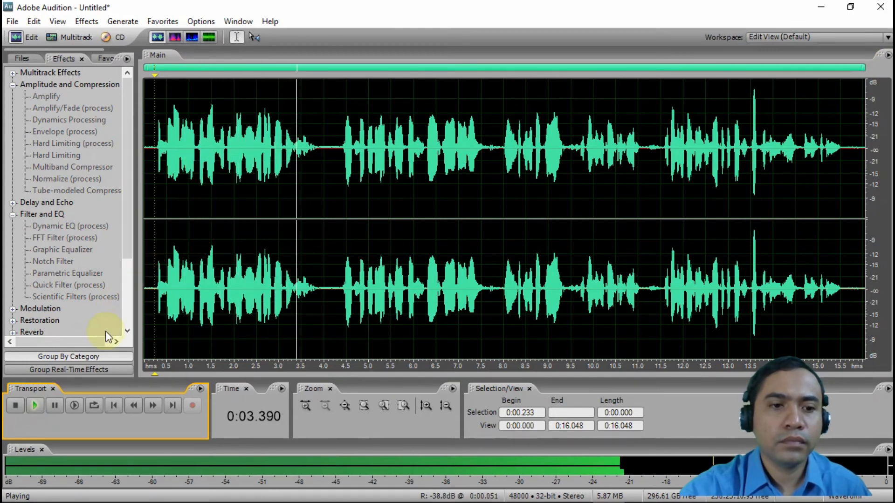
{"action": "left_click", "coordinate": [15, 405]}
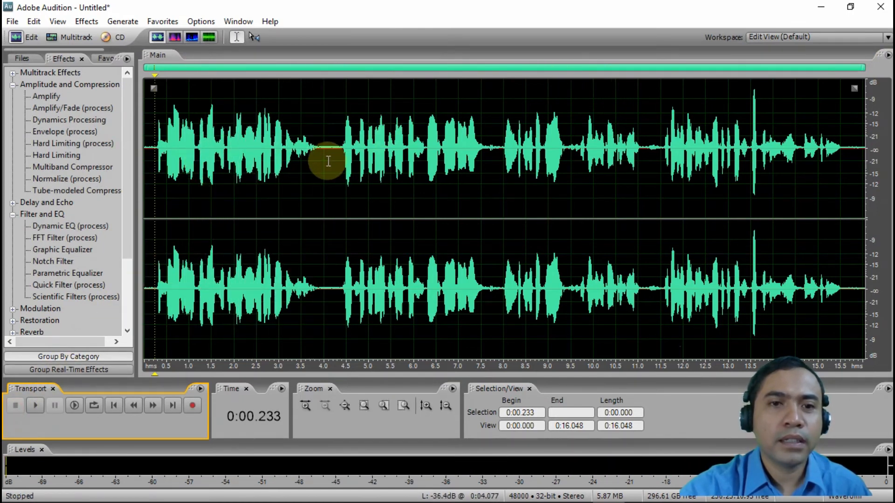
- Mute the recording from about 4 seconds onward and delete everything from 0:04.500 to the end
{"action": "left_click_drag", "start_coordinate": [324, 159], "coordinate": [872, 190]}
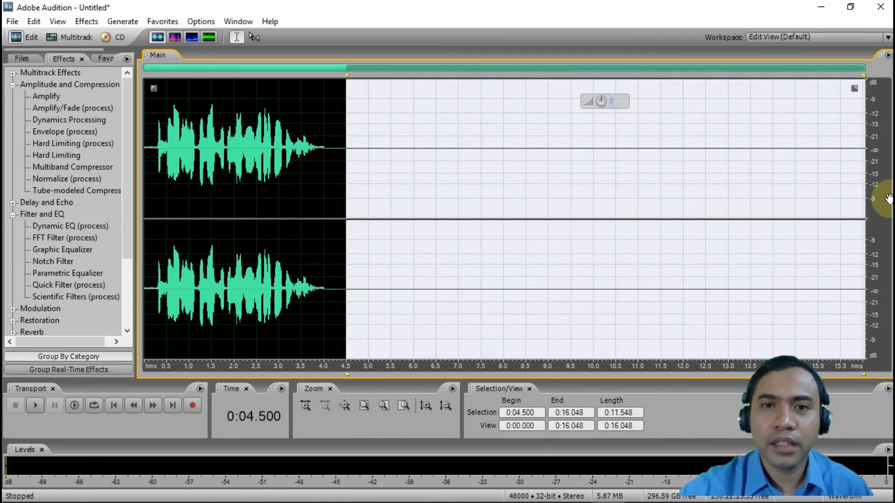
{"action": "key", "text": "Delete"}
{"action": "left_click", "coordinate": [303, 151]}
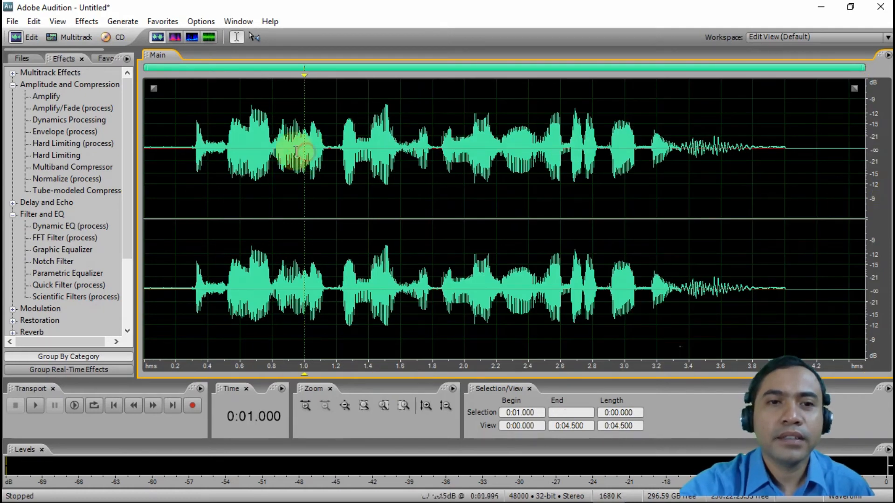
- Try selecting the remaining recording from 0:00.306 to its end, and place the cursor at 0:00.098 instead
{"action": "left_click_drag", "start_coordinate": [194, 144], "coordinate": [865, 187]}
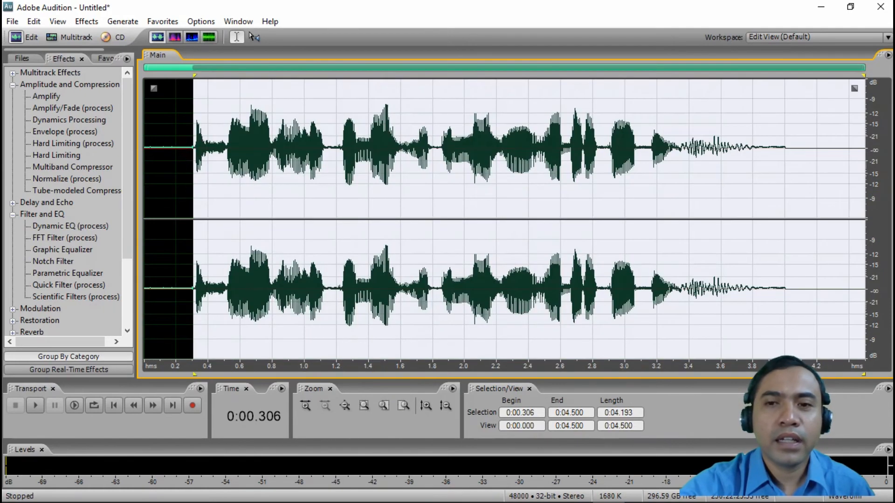
{"action": "left_click", "coordinate": [410, 192]}
{"action": "left_click", "coordinate": [160, 154]}
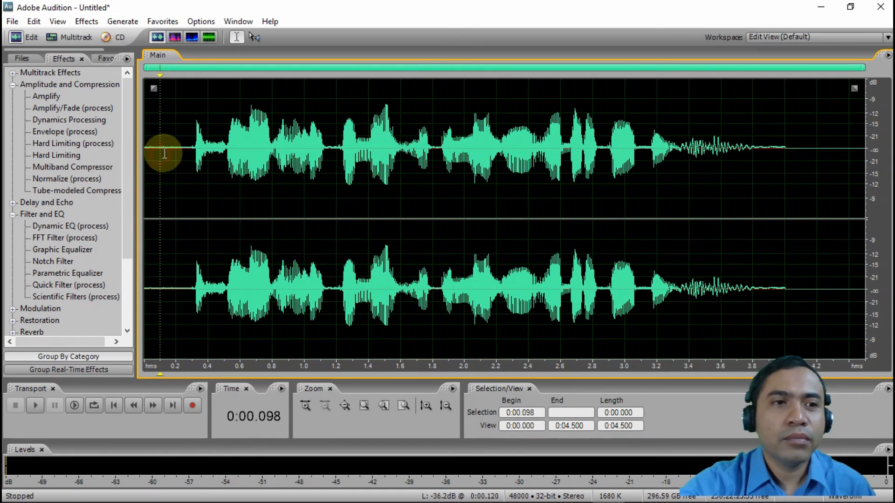
- View the list of open files, return to the effects list, and place the cursor at 0:00.200 before the speech
{"action": "left_click", "coordinate": [25, 60]}
{"action": "left_click", "coordinate": [182, 100]}
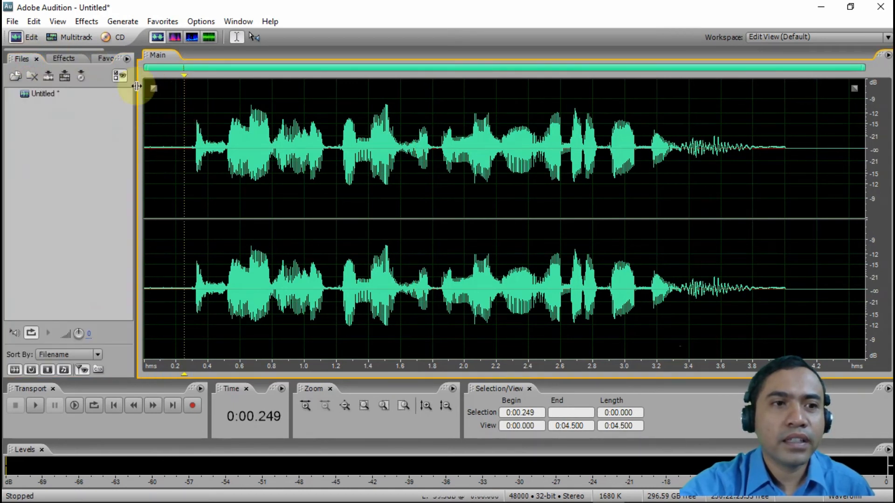
{"action": "left_click", "coordinate": [64, 58]}
{"action": "left_click", "coordinate": [191, 152]}
{"action": "left_click", "coordinate": [176, 150]}
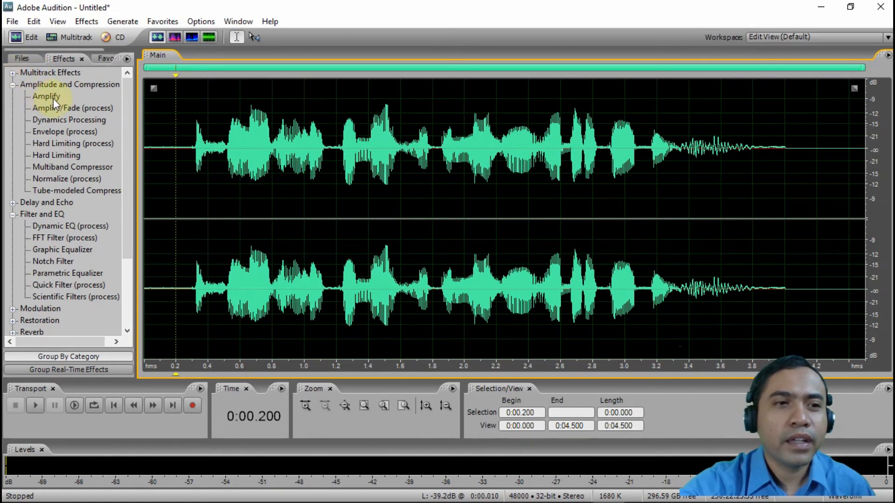
- Apply the Multiband Compressor to the whole recording with the Broadcast preset
{"action": "left_click", "coordinate": [61, 86]}
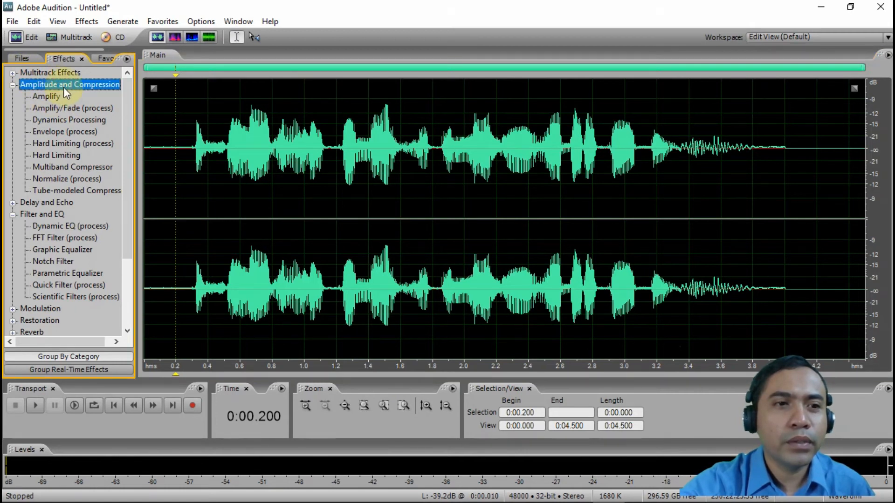
{"action": "double_click", "coordinate": [65, 166]}
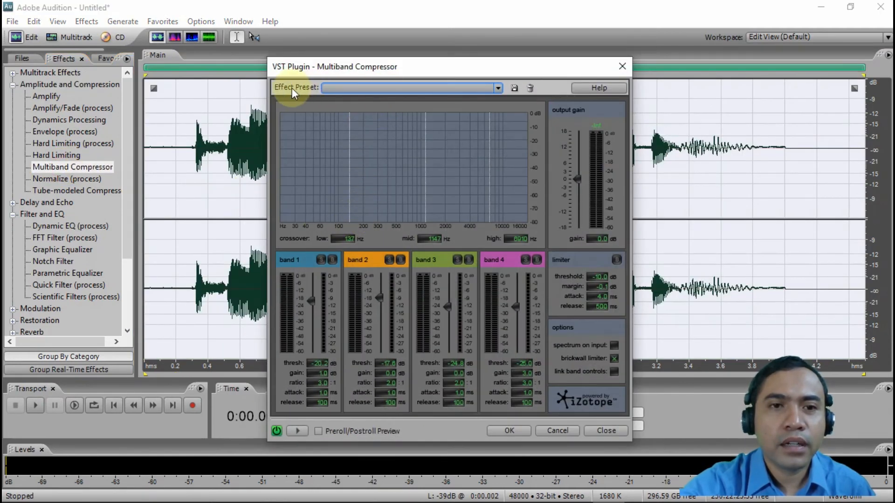
{"action": "left_click", "coordinate": [325, 89]}
{"action": "key", "text": "Down"}
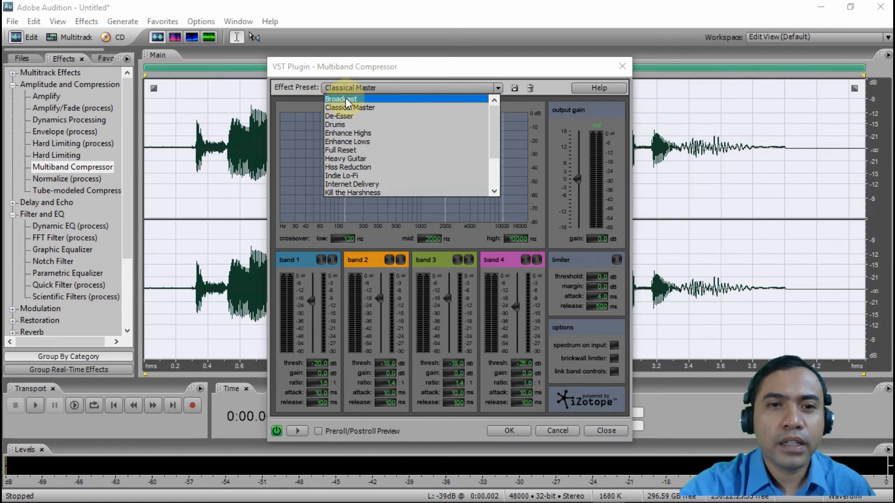
{"action": "left_click", "coordinate": [367, 98]}
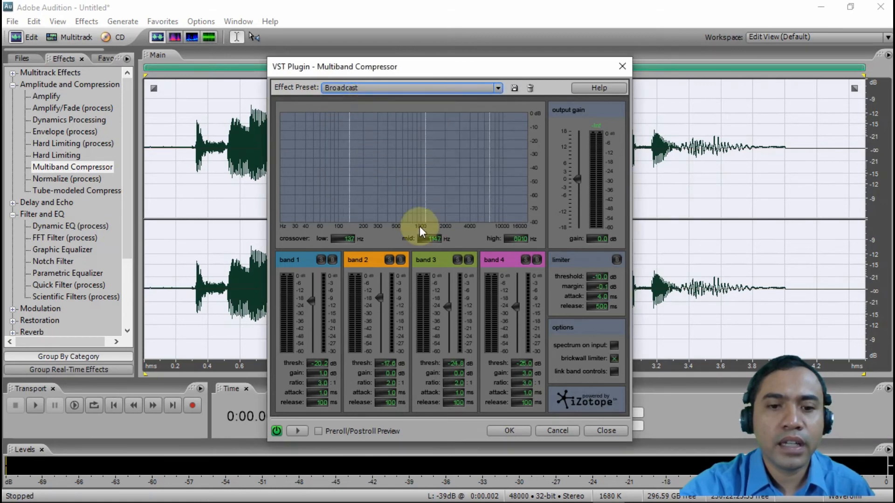
{"action": "left_click", "coordinate": [506, 430]}
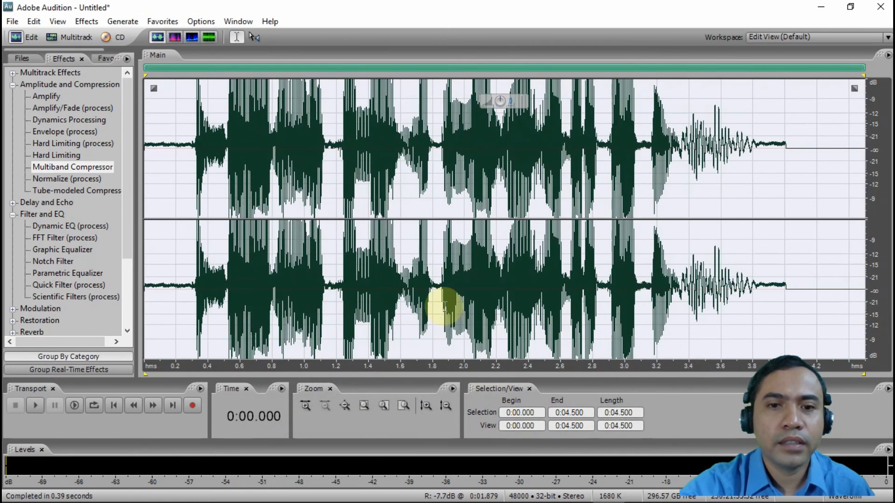
- Play the compressed recording from 0:00.630 and stop it after about two seconds
{"action": "left_click", "coordinate": [278, 121]}
{"action": "left_click", "coordinate": [232, 122]}
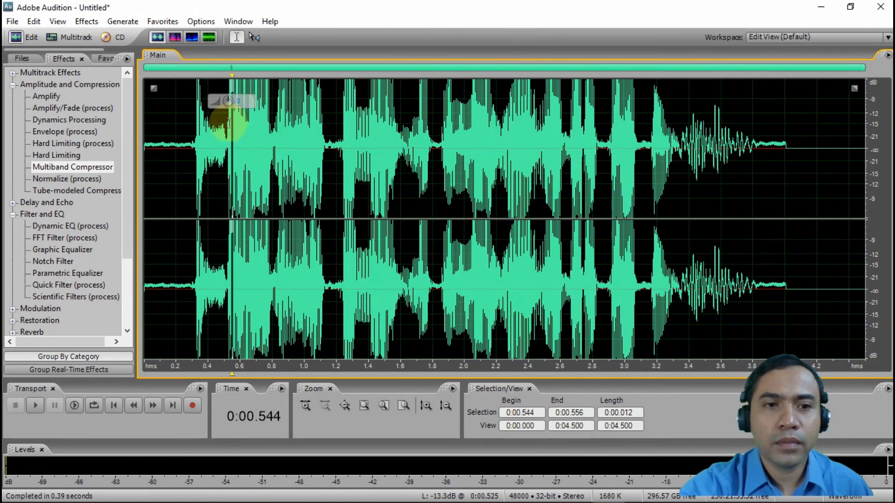
{"action": "left_click", "coordinate": [75, 411]}
{"action": "left_click", "coordinate": [40, 406]}
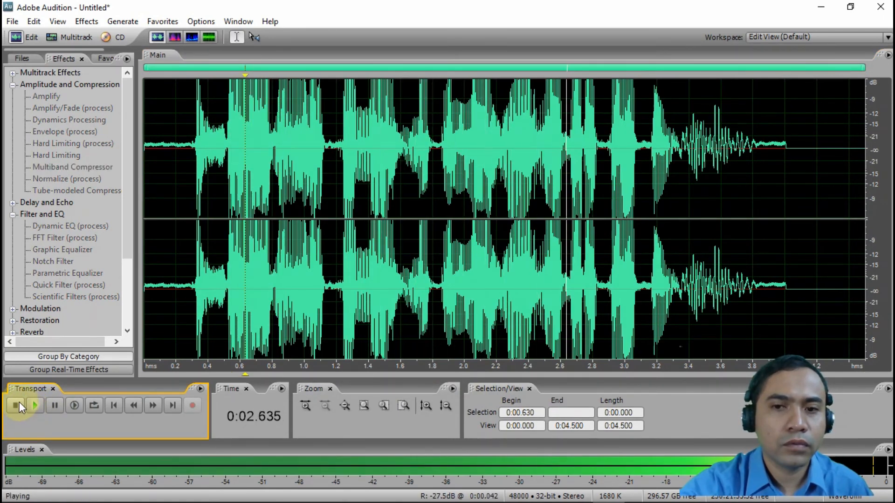
{"action": "left_click", "coordinate": [19, 403]}
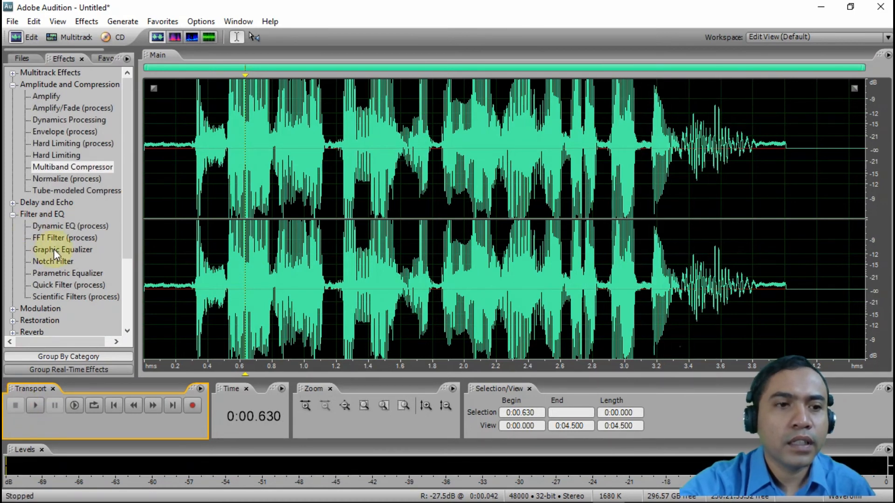
- Open the Graphic Equalizer for the whole recording and choose the Lead Vocal - Presence and Clarity preset
{"action": "left_click_drag", "start_coordinate": [127, 148], "coordinate": [88, 185]}
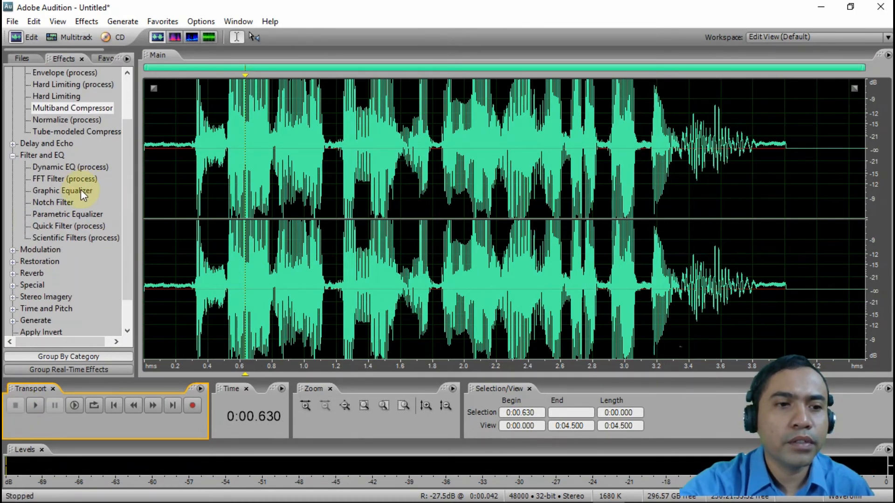
{"action": "double_click", "coordinate": [80, 189]}
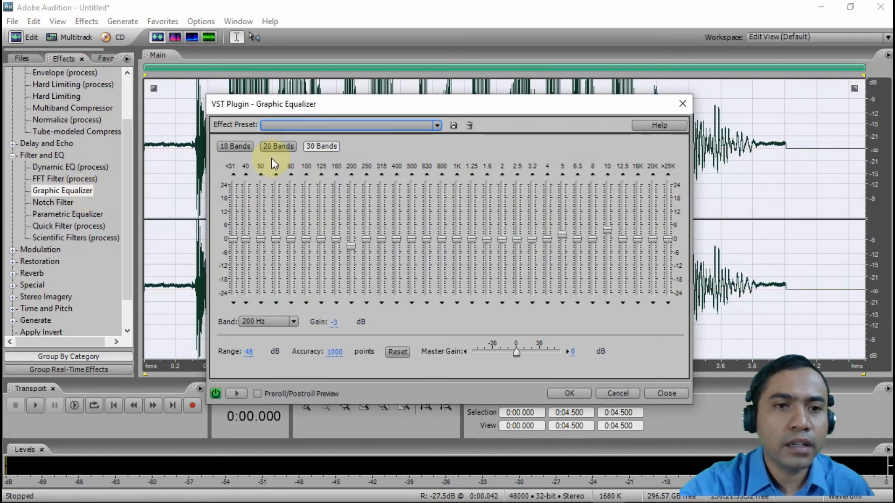
{"action": "left_click", "coordinate": [275, 125]}
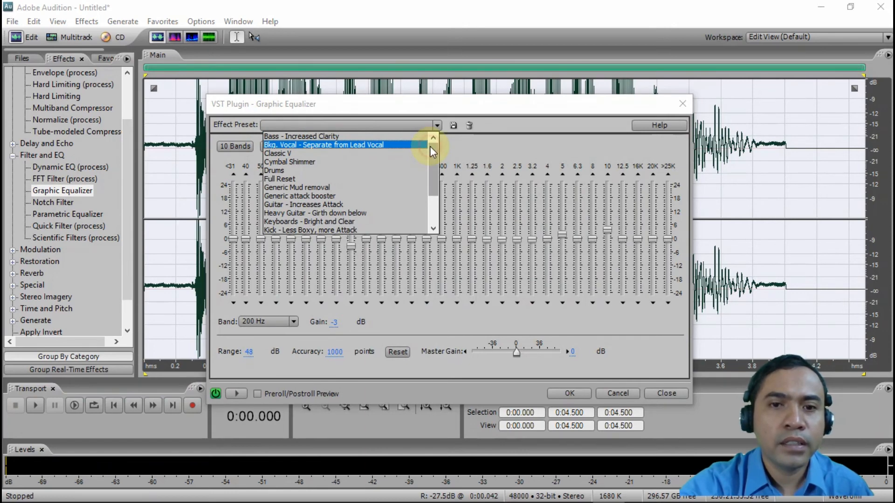
{"action": "left_click_drag", "start_coordinate": [430, 146], "coordinate": [431, 171]}
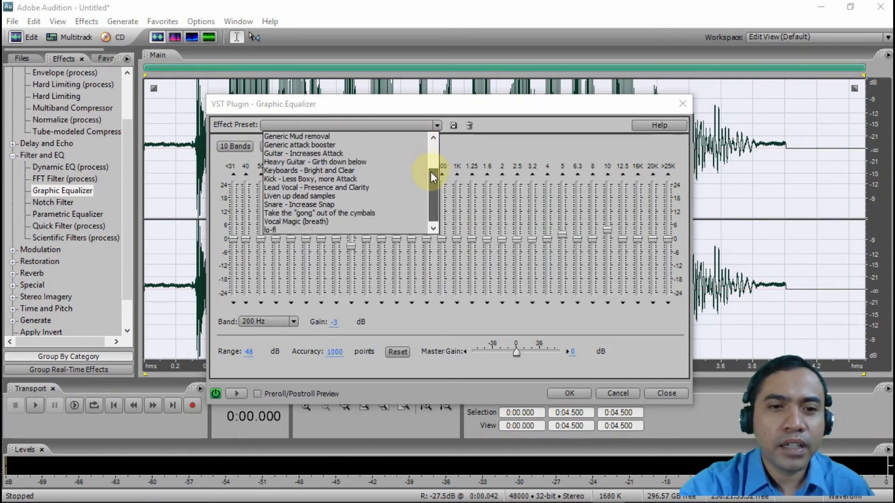
{"action": "left_click", "coordinate": [359, 189]}
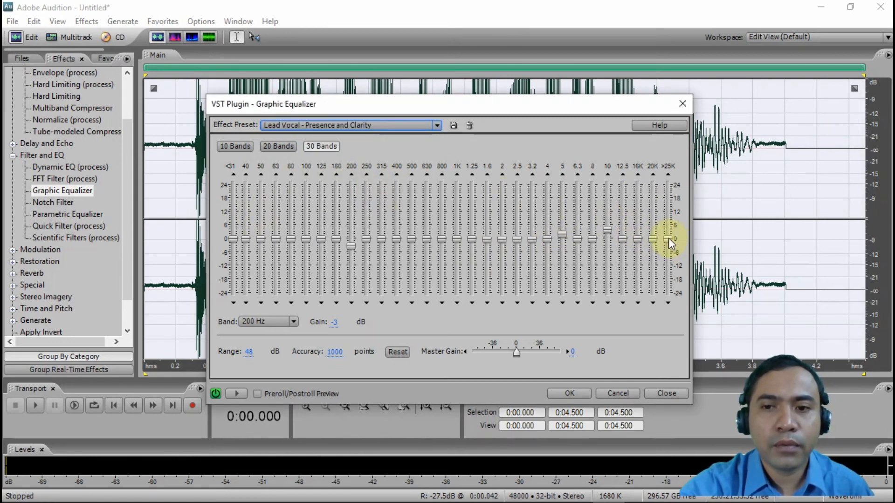
- Try boosting the highest bands, with 16 kHz at 2.3 dB, and the lowest bands while previewing the sound
{"action": "left_click_drag", "start_coordinate": [668, 238], "coordinate": [671, 222]}
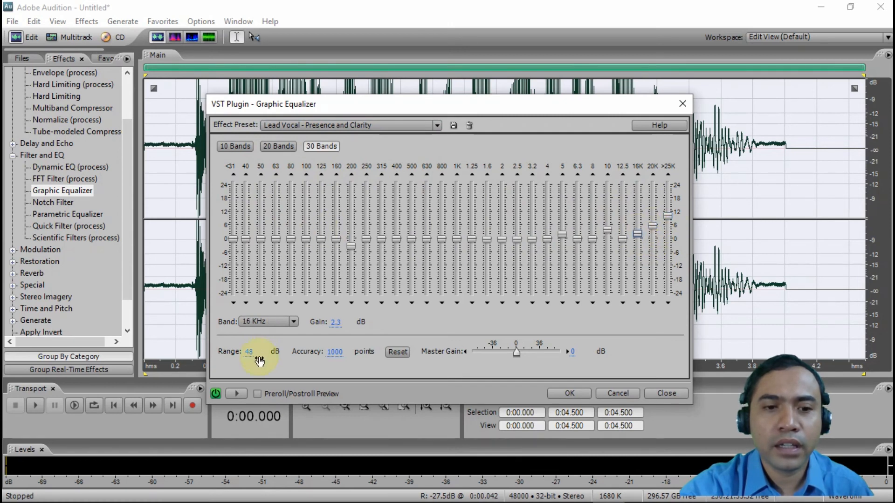
{"action": "left_click", "coordinate": [237, 393]}
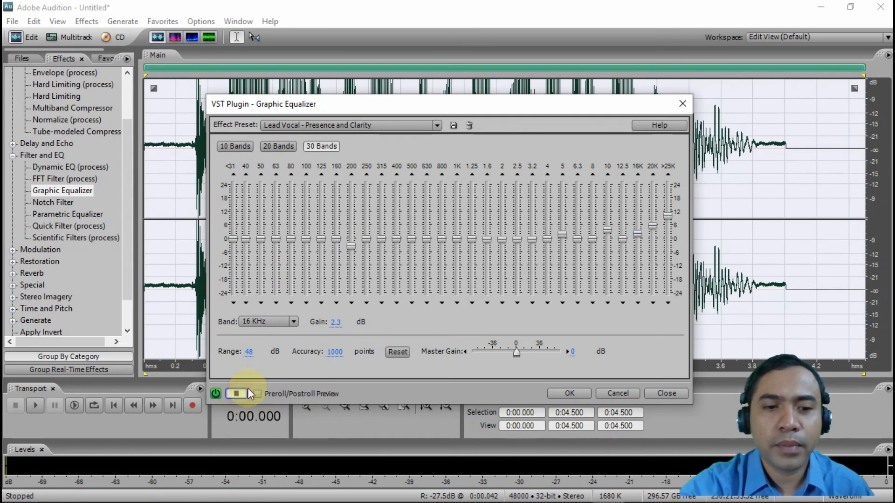
{"action": "left_click", "coordinate": [241, 236]}
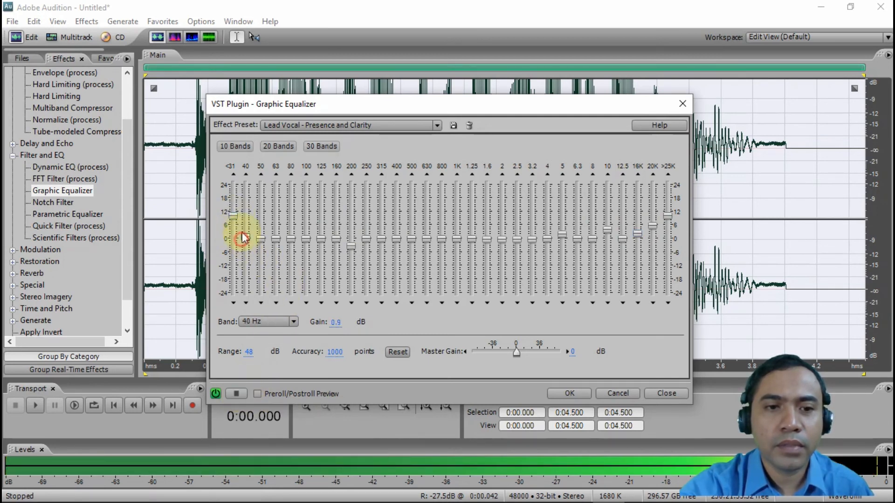
{"action": "left_click_drag", "start_coordinate": [259, 241], "coordinate": [259, 233]}
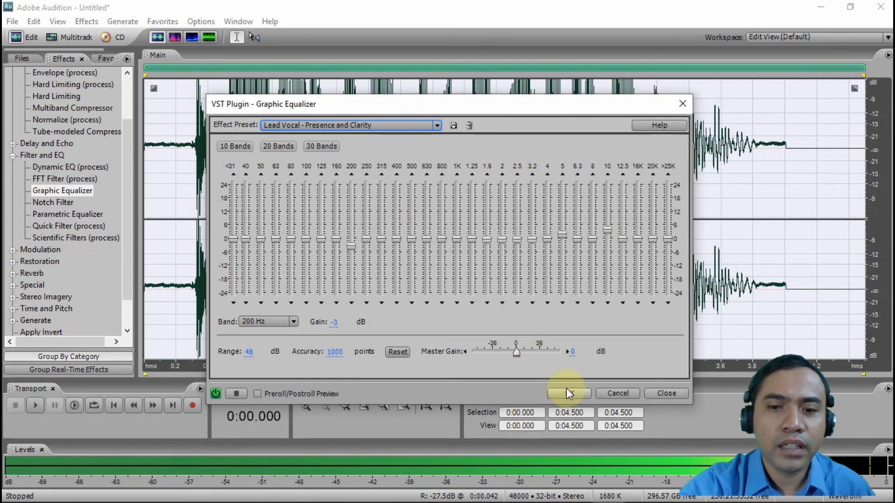
- Apply the Lead Vocal - Presence and Clarity equalization to the recording and place the cursor at 0:04.200
{"action": "left_click", "coordinate": [567, 392]}
{"action": "left_click_drag", "start_coordinate": [192, 159], "coordinate": [111, 129]}
{"action": "left_click", "coordinate": [518, 164]}
{"action": "left_click", "coordinate": [765, 180]}
{"action": "left_click", "coordinate": [817, 180]}
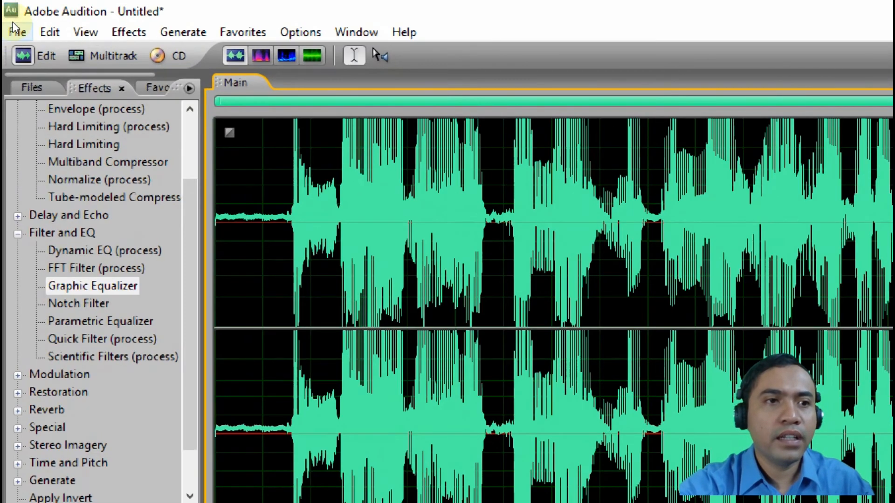
- Save the recording in the AUDIO folder under the name tes in Windows PCM (*.wav) format
{"action": "left_click", "coordinate": [12, 21]}
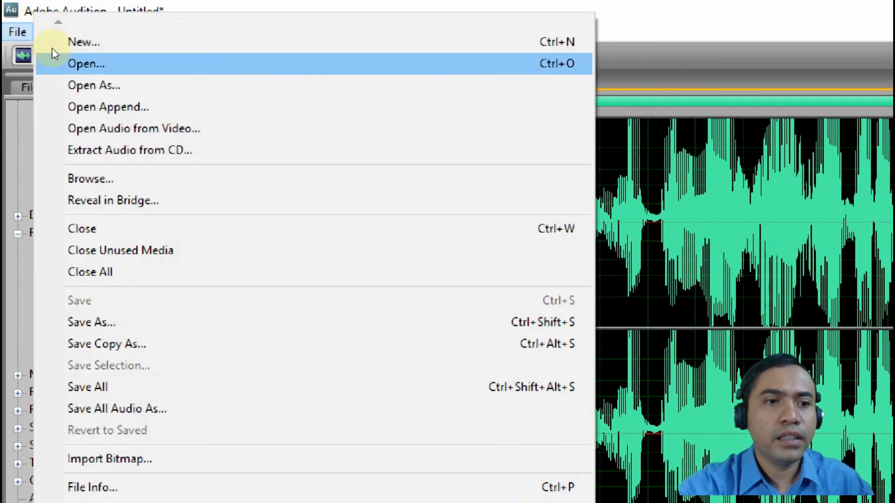
{"action": "left_click", "coordinate": [76, 215]}
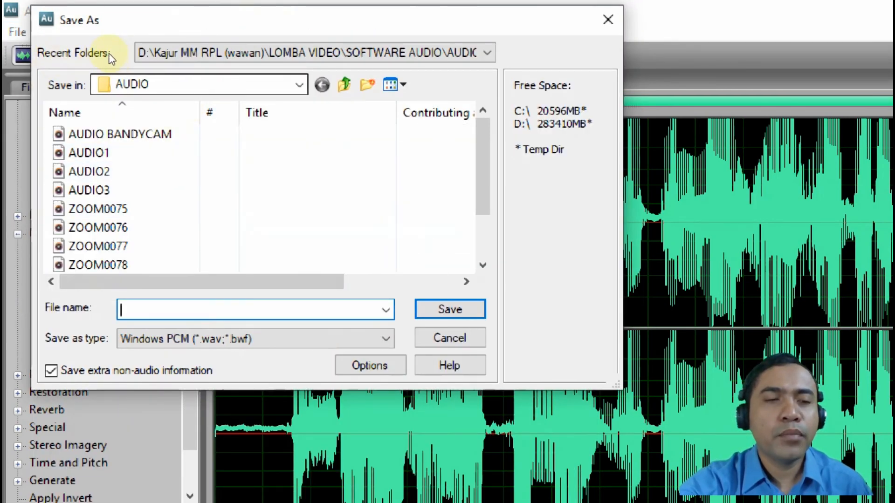
{"action": "left_click", "coordinate": [198, 83]}
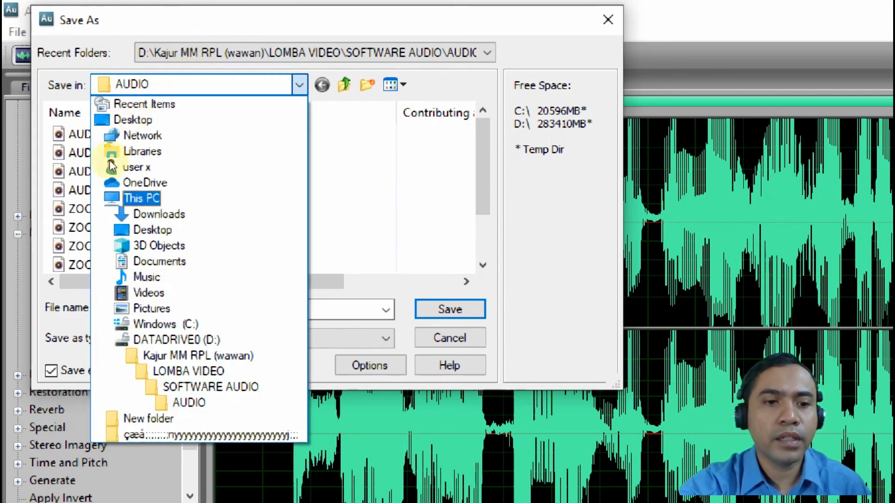
{"action": "key", "text": "Escape"}
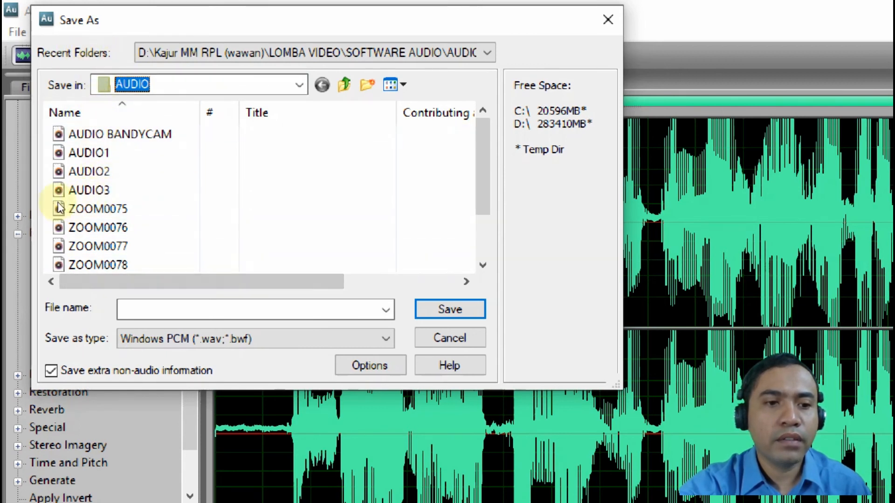
{"action": "left_click", "coordinate": [161, 311]}
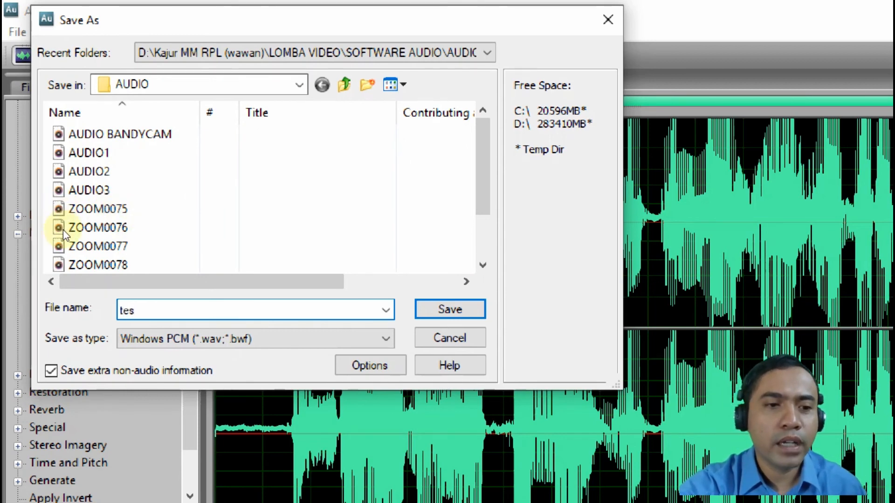
{"action": "key", "text": "Tab"}
{"action": "key", "text": "alt+Down"}
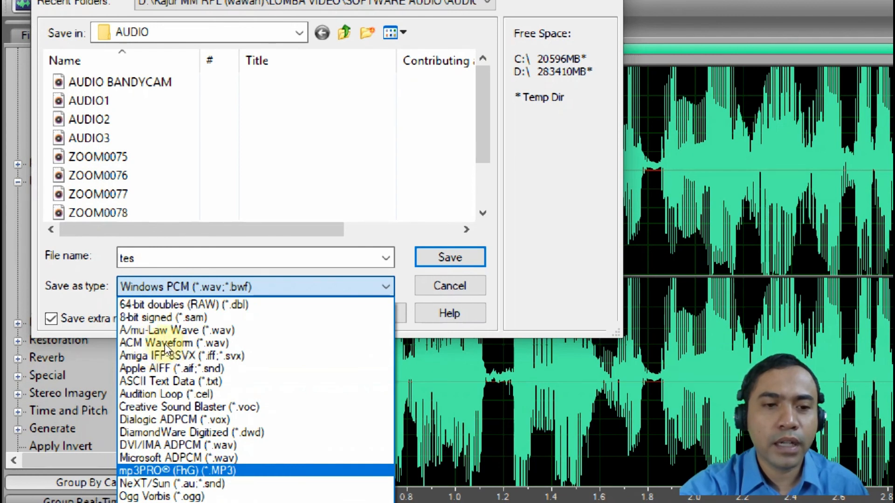
{"action": "left_click", "coordinate": [352, 205]}
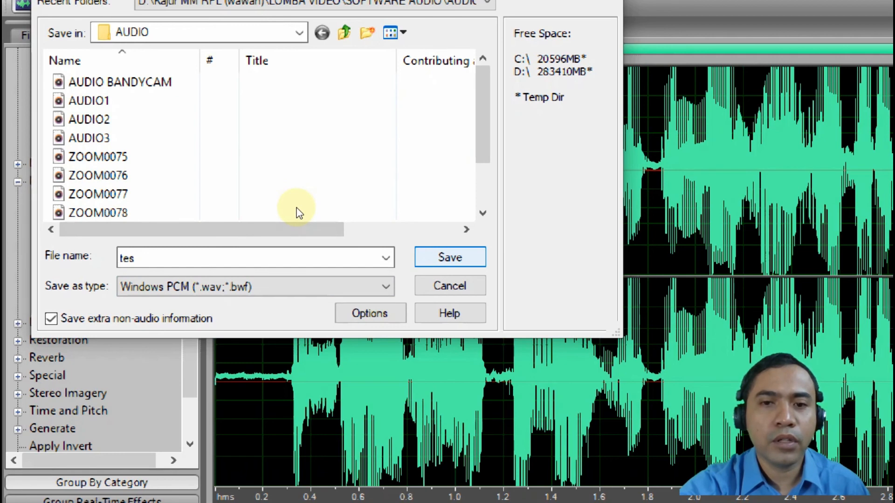
{"action": "key", "text": "Return"}
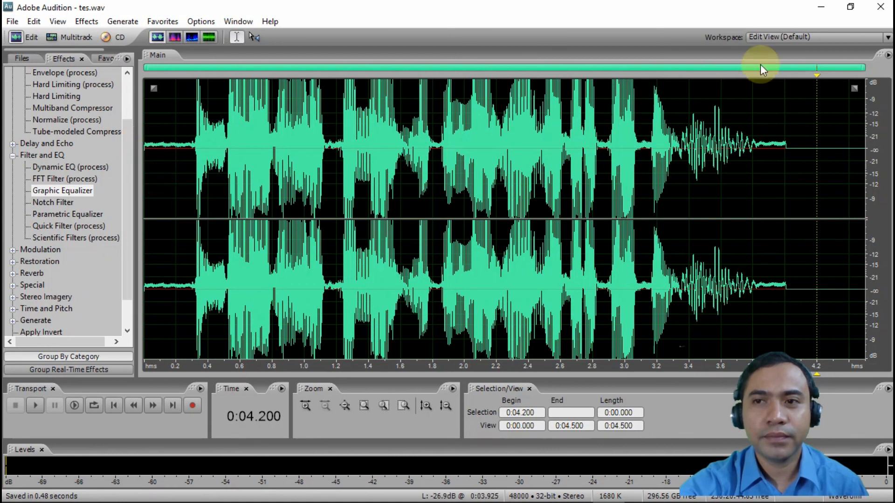
- Switch to File Explorer, open the AUDIO folder, and select the saved tes WAV file and its companion Audition file
{"action": "left_click", "coordinate": [821, 9]}
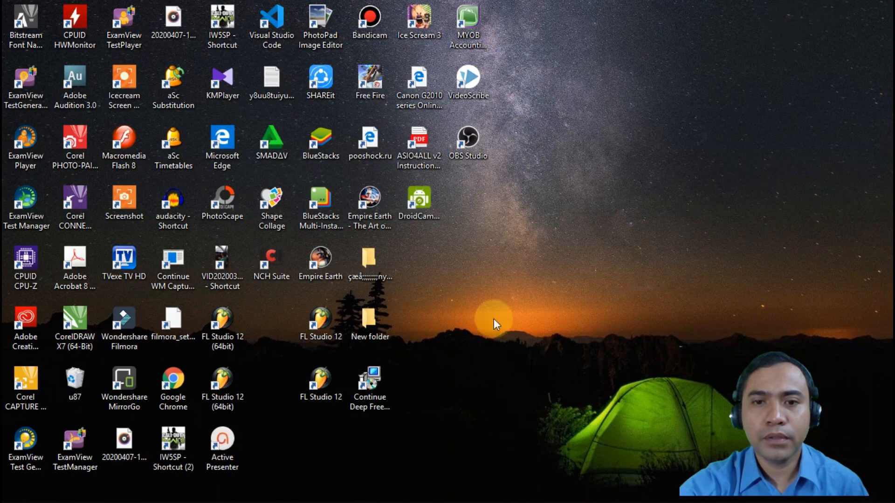
{"action": "left_click", "coordinate": [154, 490]}
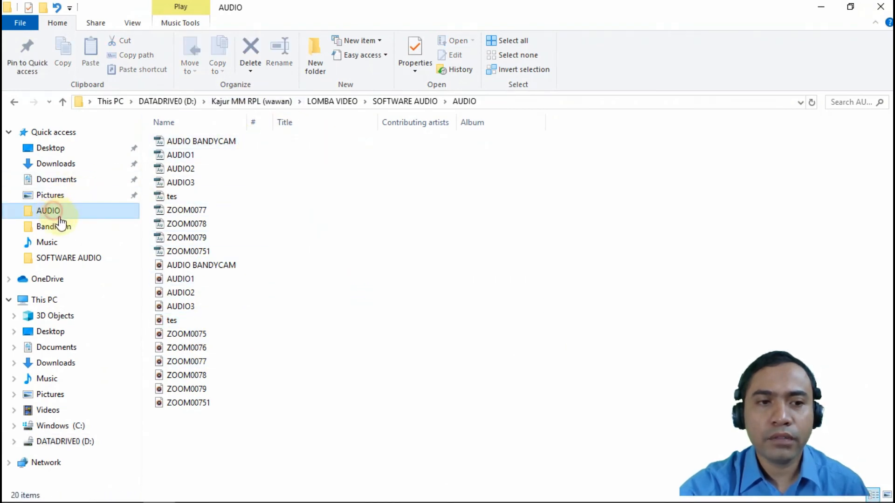
{"action": "left_click", "coordinate": [168, 318]}
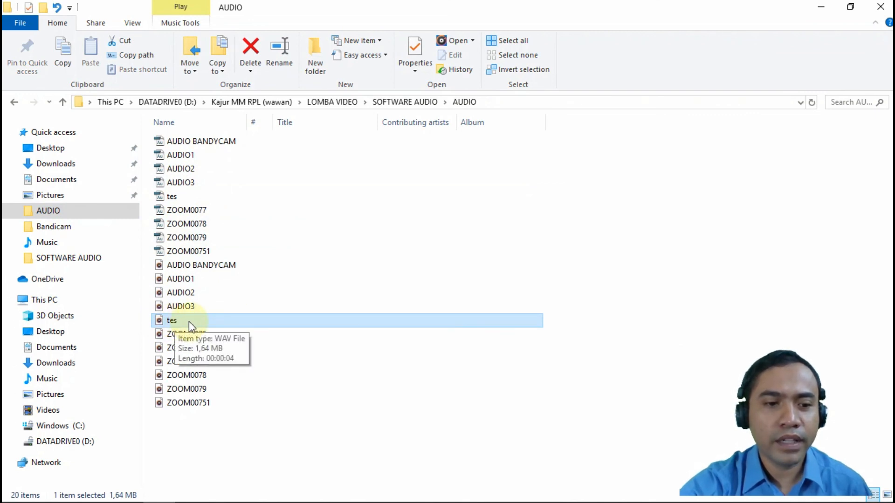
{"action": "left_click", "coordinate": [175, 200]}
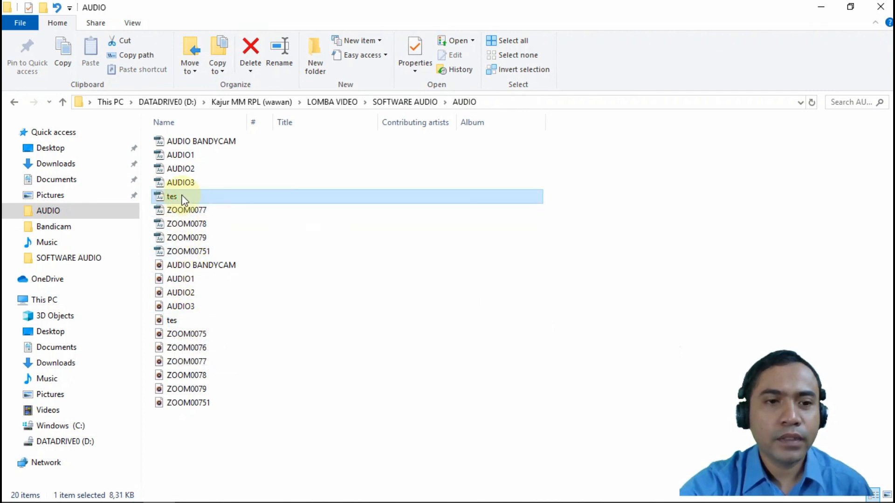